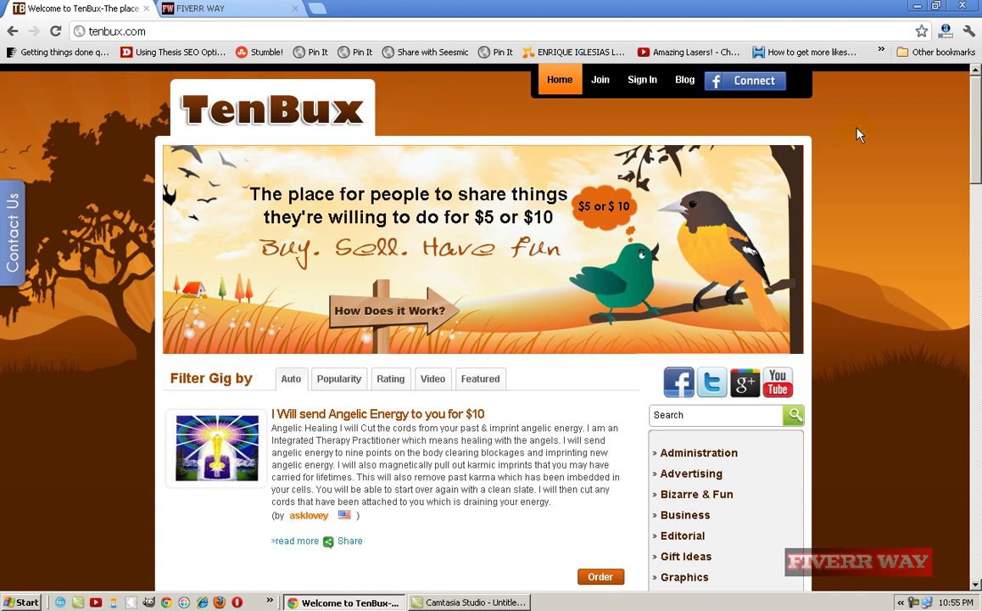
Step: Check tenbux.com's Alexa traffic stats (67,009 global rank), then open a new blank tab
{"action": "left_click", "coordinate": [943, 36]}
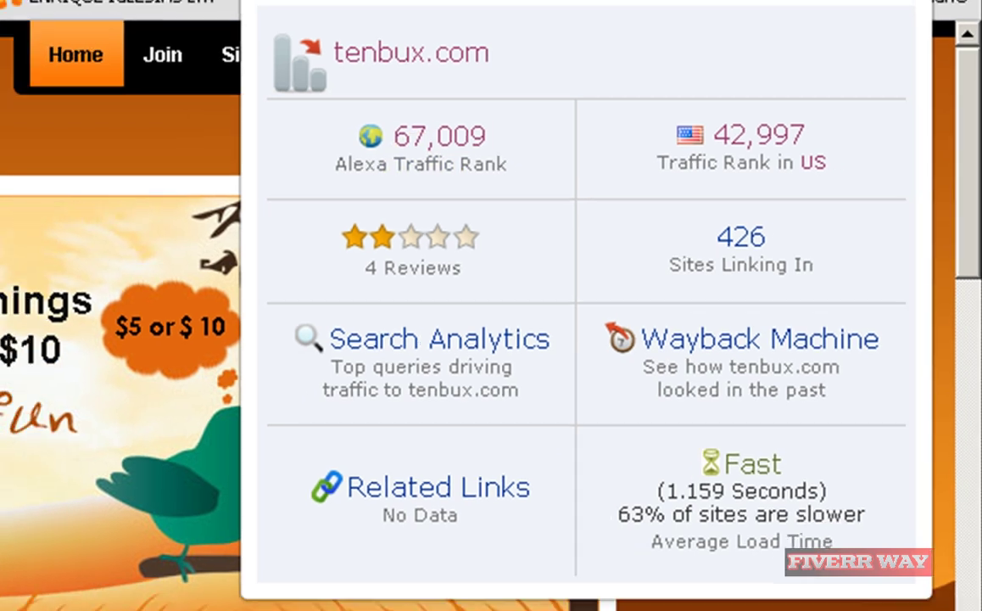
{"action": "left_click", "coordinate": [859, 406]}
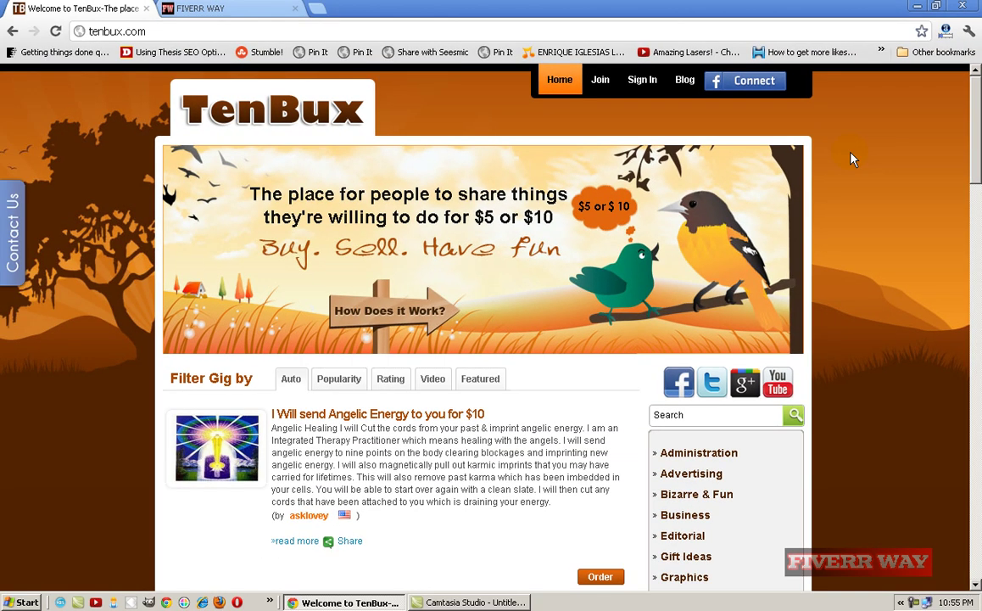
{"action": "left_click", "coordinate": [318, 8]}
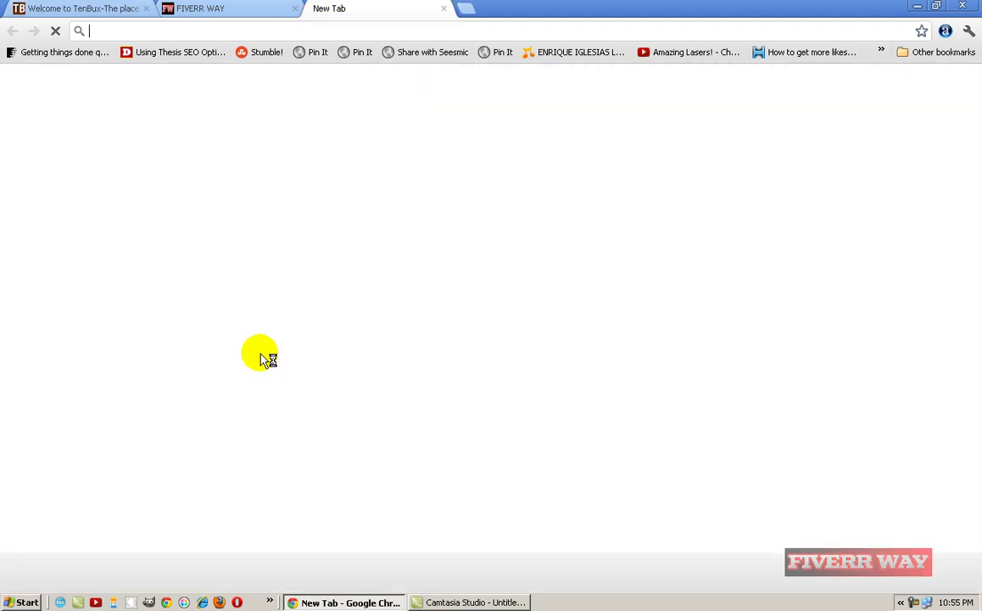
Step: Search Google for 'yahoo' and open the Yahoo! result
{"action": "left_click", "coordinate": [211, 198]}
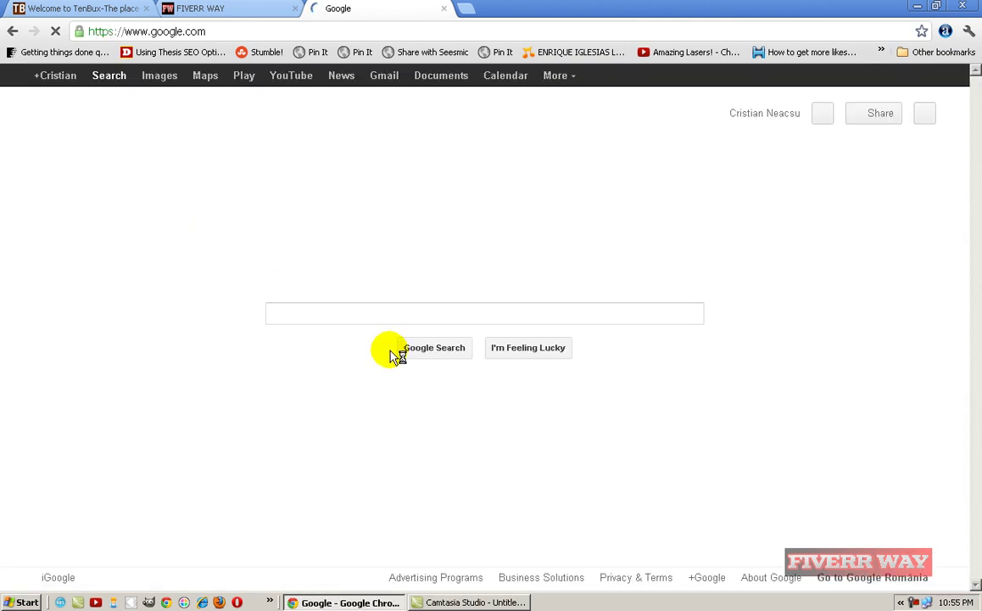
{"action": "left_click", "coordinate": [308, 316]}
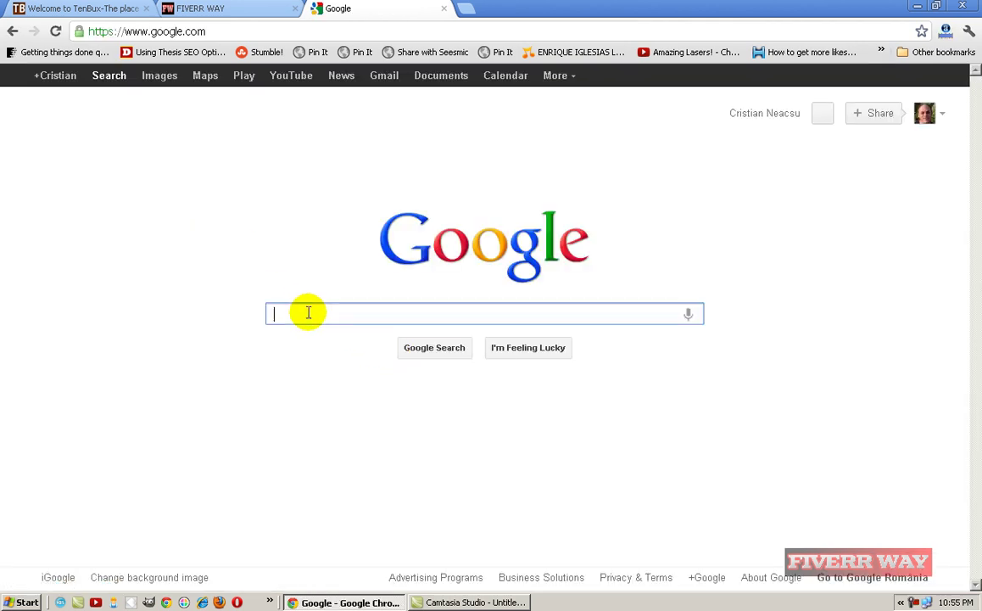
{"action": "left_click", "coordinate": [308, 313]}
{"action": "type", "text": "yahoo"}
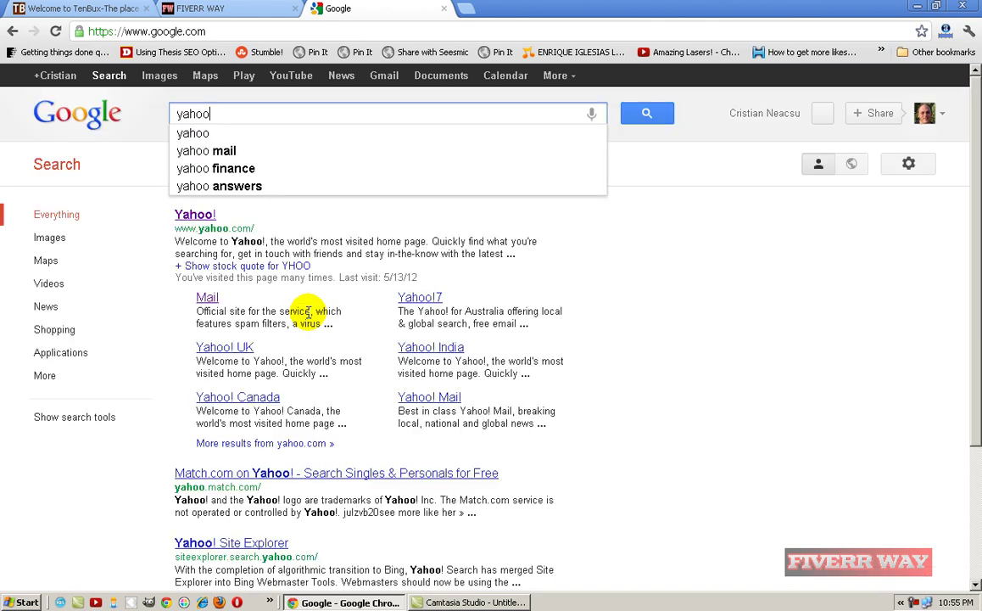
{"action": "left_click", "coordinate": [196, 219]}
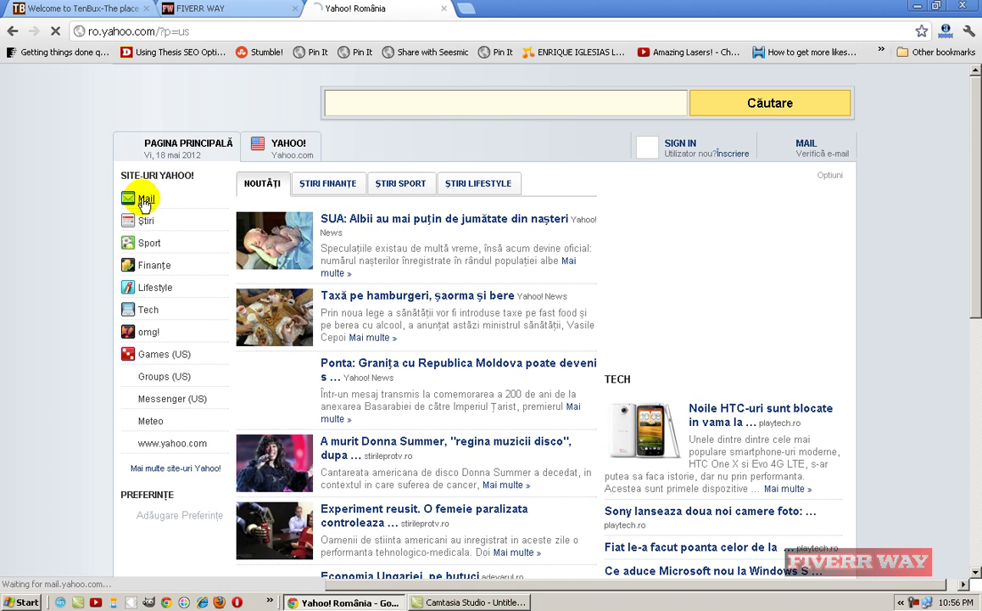
Step: Go to Yahoo Mail sign-in and change the login URL from intl=ro to intl=us
{"action": "left_click", "coordinate": [147, 227]}
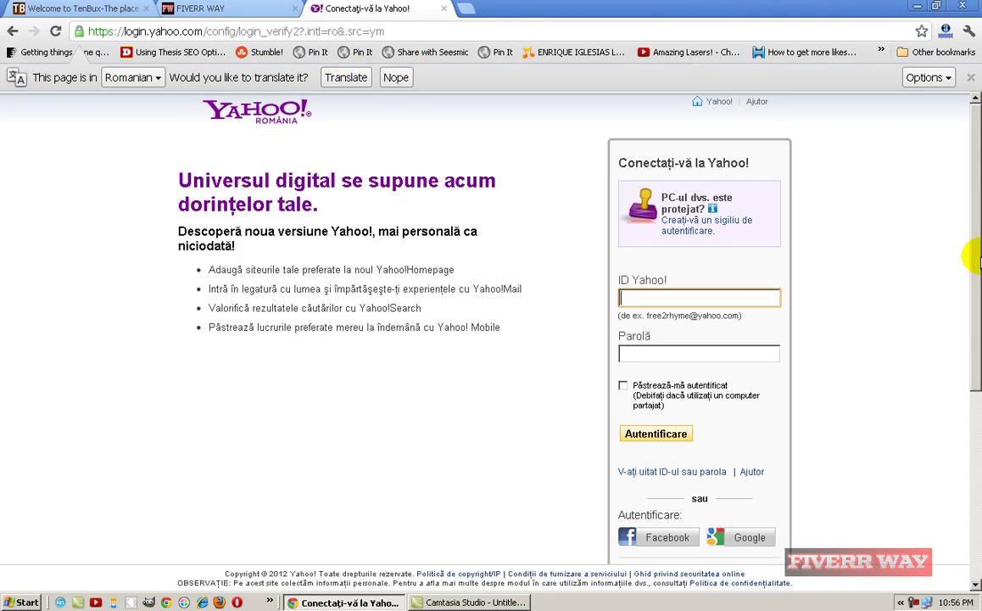
{"action": "left_click_drag", "start_coordinate": [971, 247], "coordinate": [976, 201]}
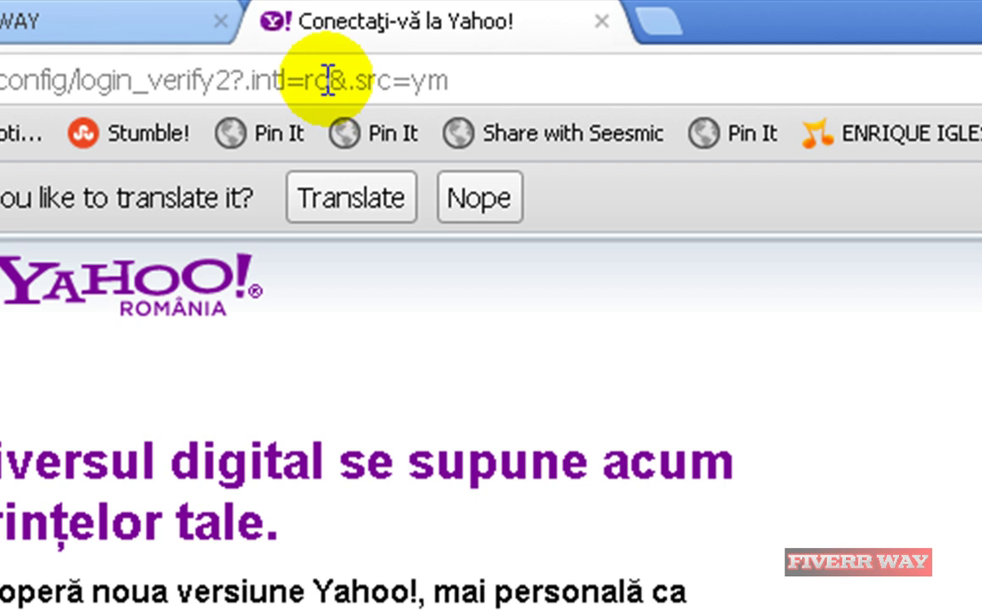
{"action": "left_click", "coordinate": [327, 81]}
{"action": "left_click", "coordinate": [325, 76]}
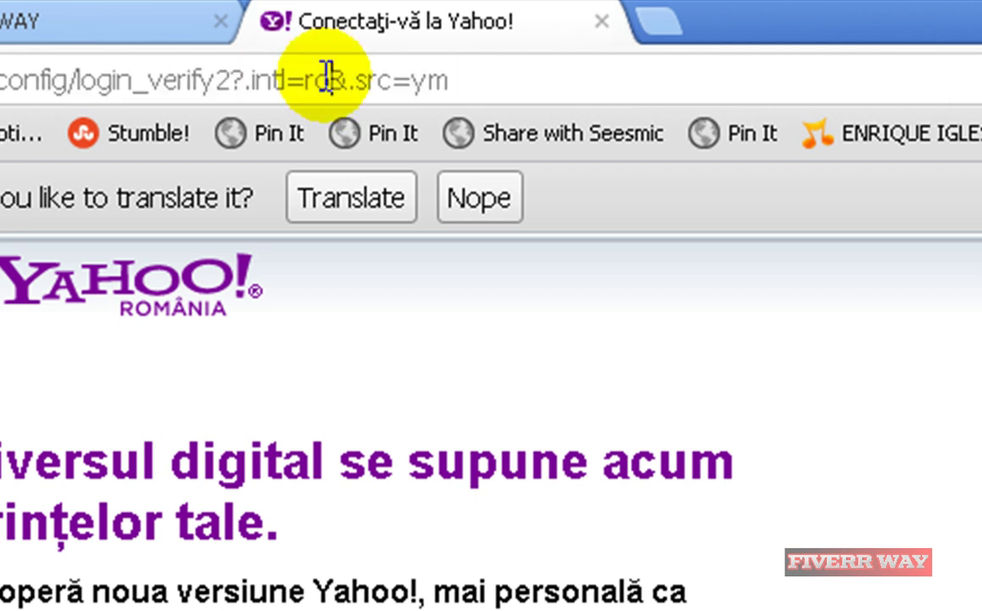
{"action": "key", "text": "BackSpace"}
{"action": "key", "text": "BackSpace"}
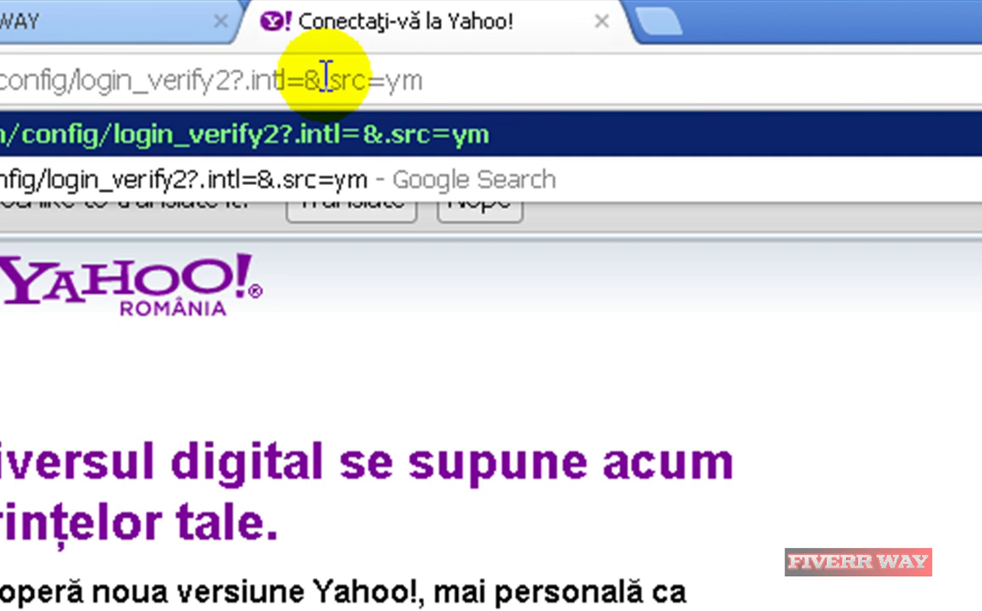
{"action": "type", "text": "us"}
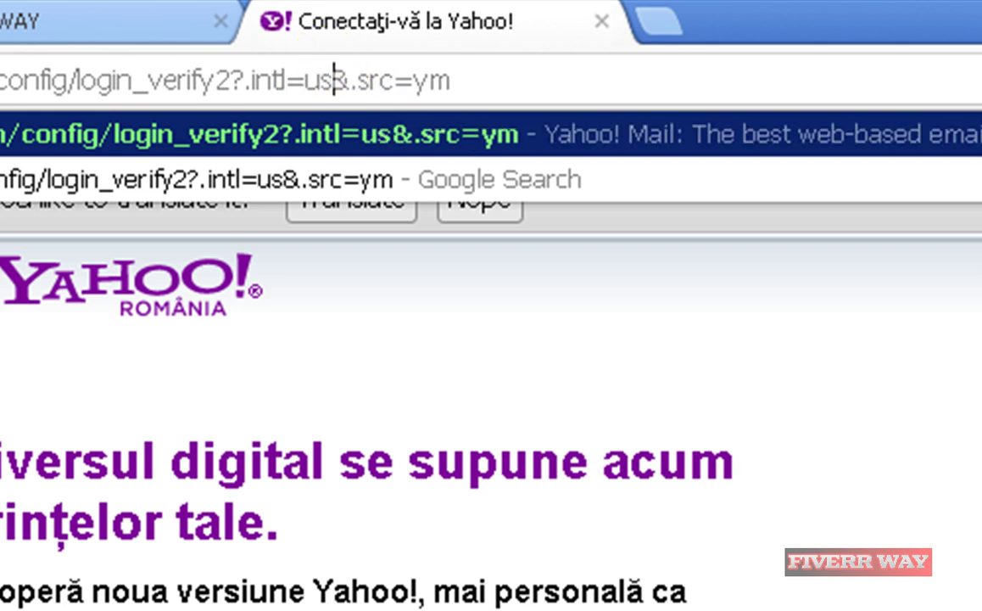
{"action": "key", "text": "Return"}
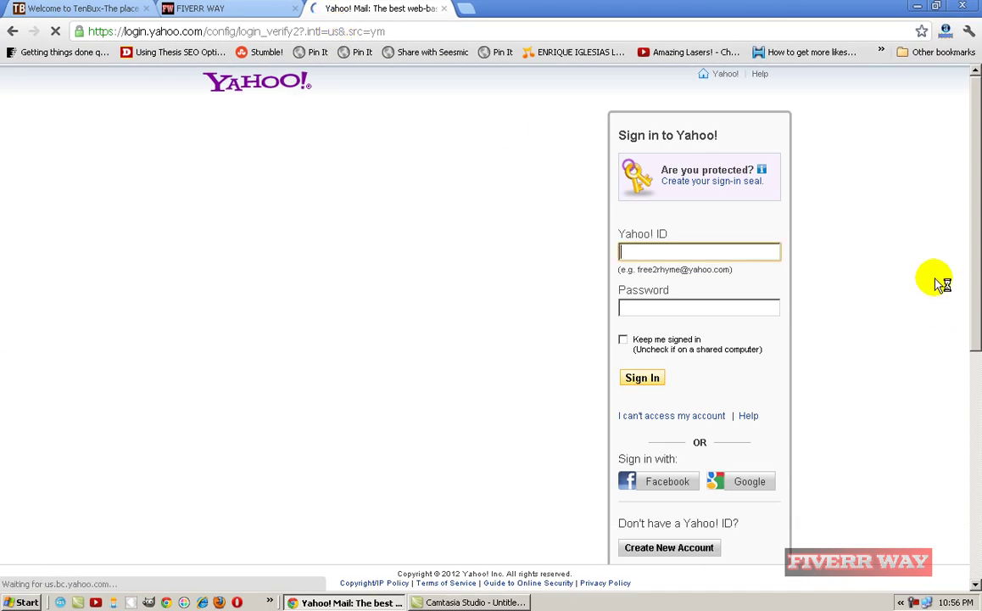
Step: Start a new Yahoo account and enter the first and last name
{"action": "left_click_drag", "start_coordinate": [976, 199], "coordinate": [974, 289]}
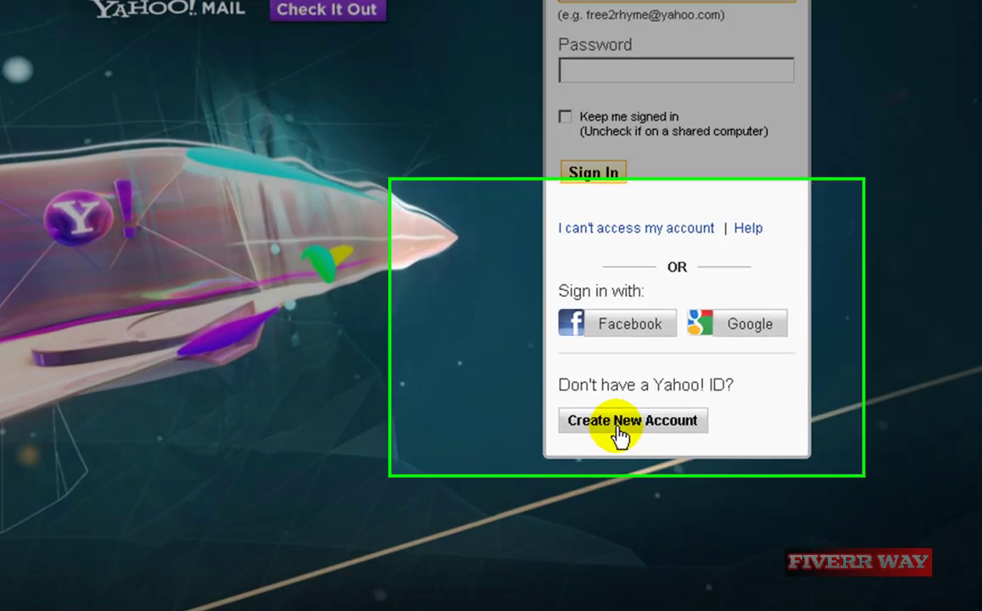
{"action": "left_click", "coordinate": [666, 400]}
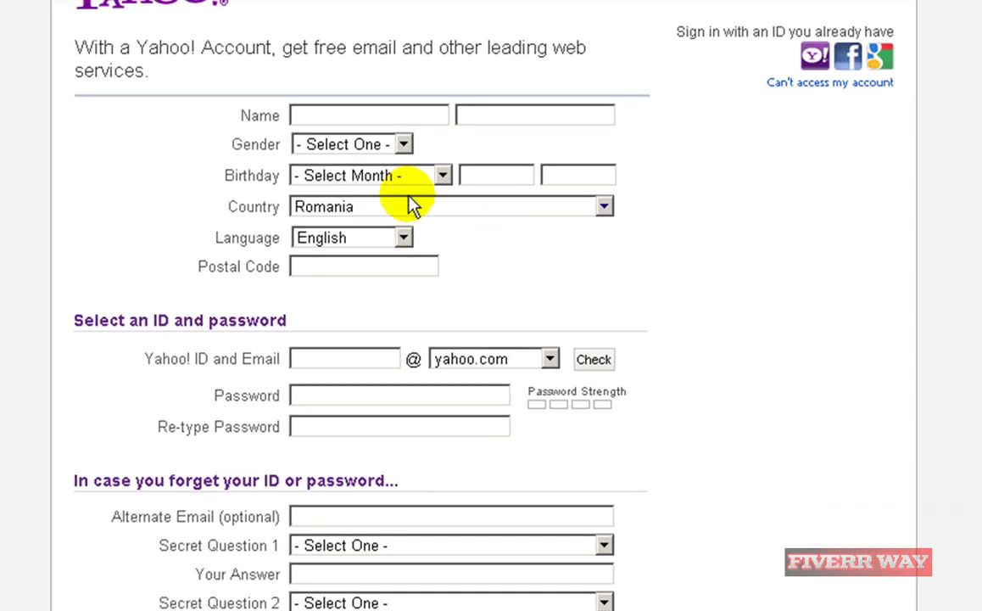
{"action": "left_click", "coordinate": [331, 116]}
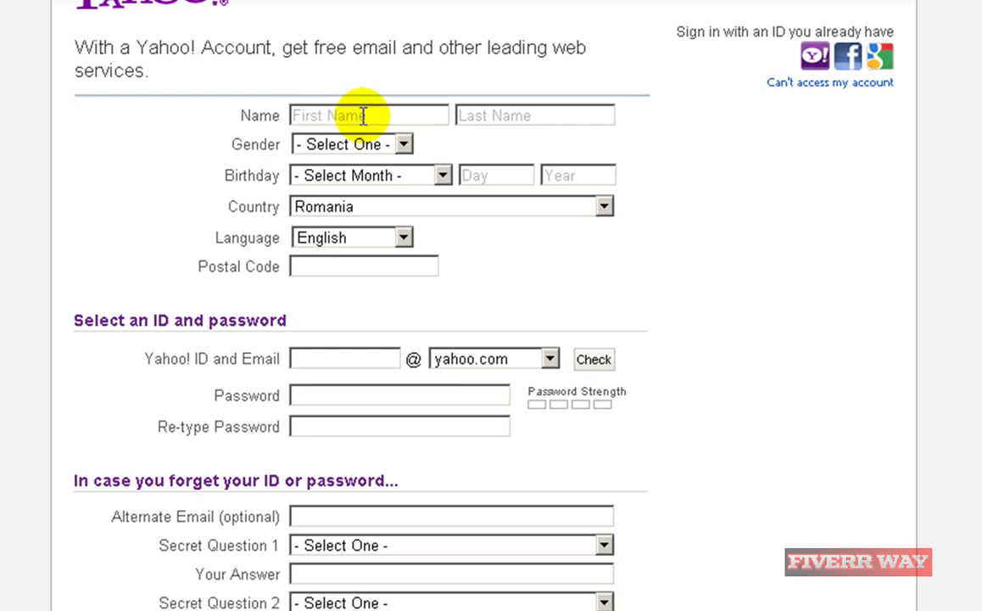
{"action": "left_click", "coordinate": [497, 115]}
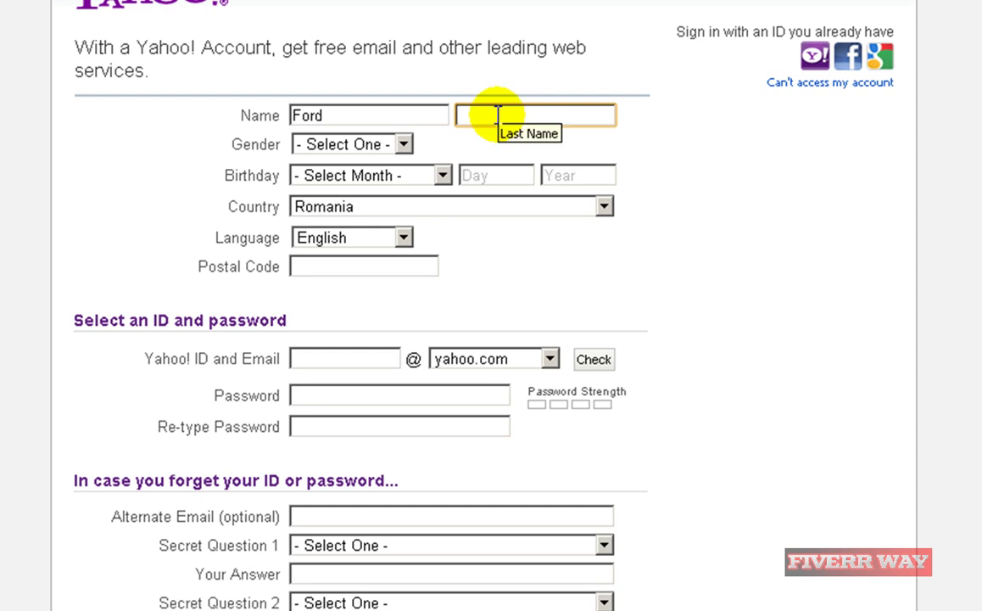
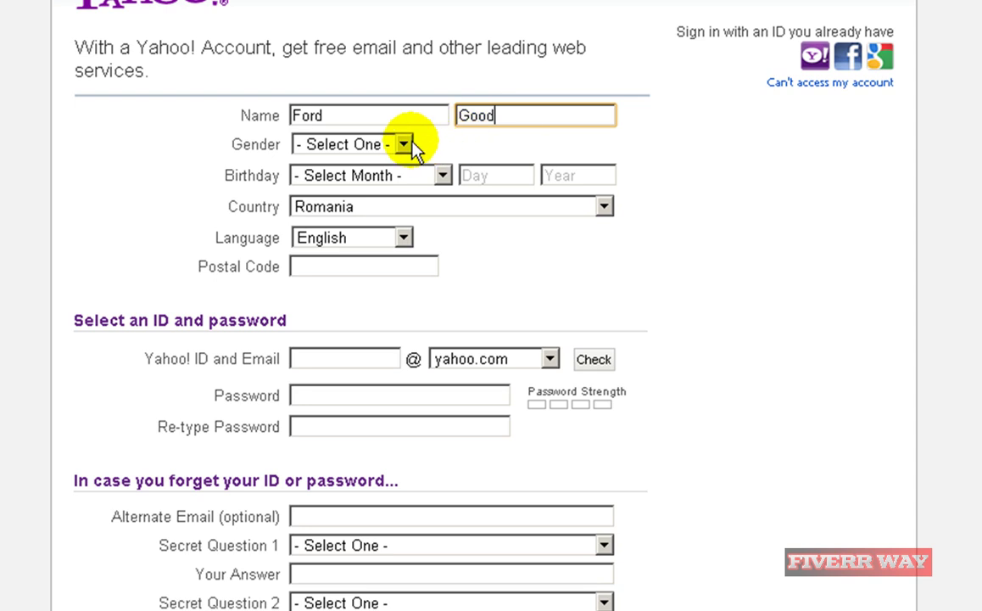
Step: Set gender to Male, birthday to February 23 1987, and country to Ireland
{"action": "left_click", "coordinate": [403, 144]}
{"action": "left_click", "coordinate": [377, 185]}
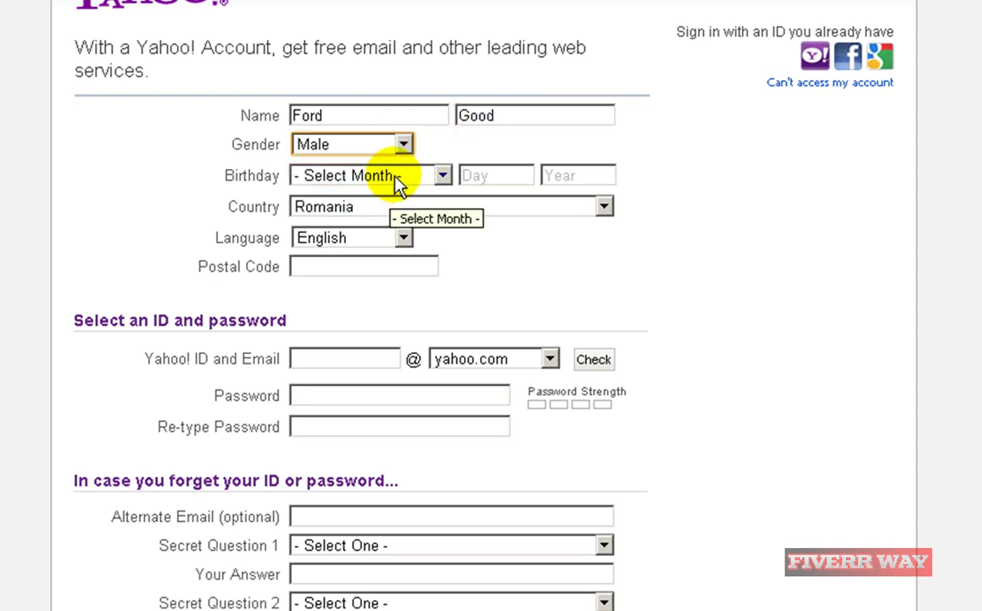
{"action": "left_click", "coordinate": [438, 176]}
{"action": "left_click", "coordinate": [367, 238]}
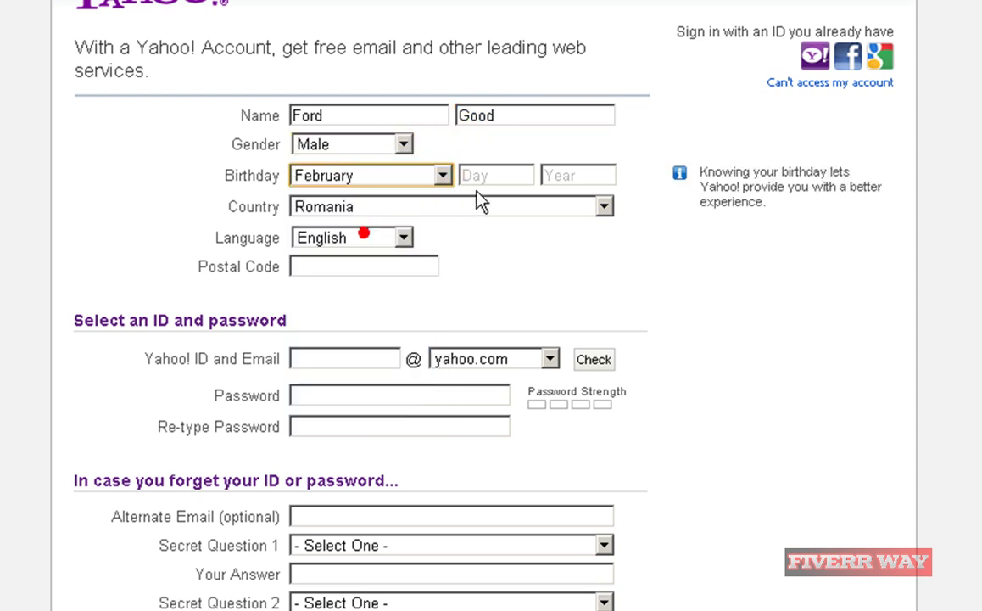
{"action": "left_click", "coordinate": [484, 170]}
{"action": "type", "text": "23"}
{"action": "left_click", "coordinate": [566, 176]}
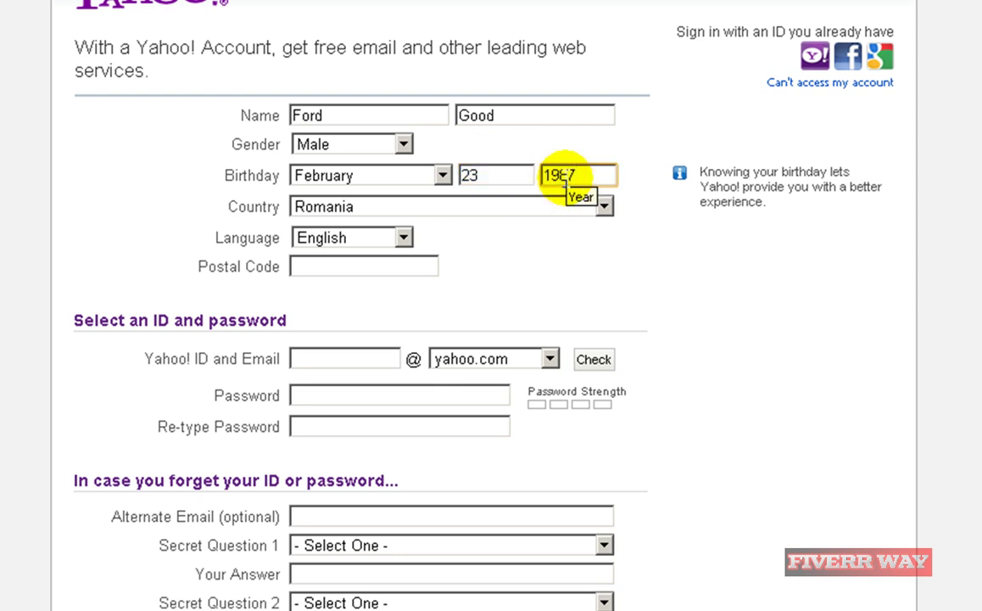
{"action": "left_click", "coordinate": [603, 207]}
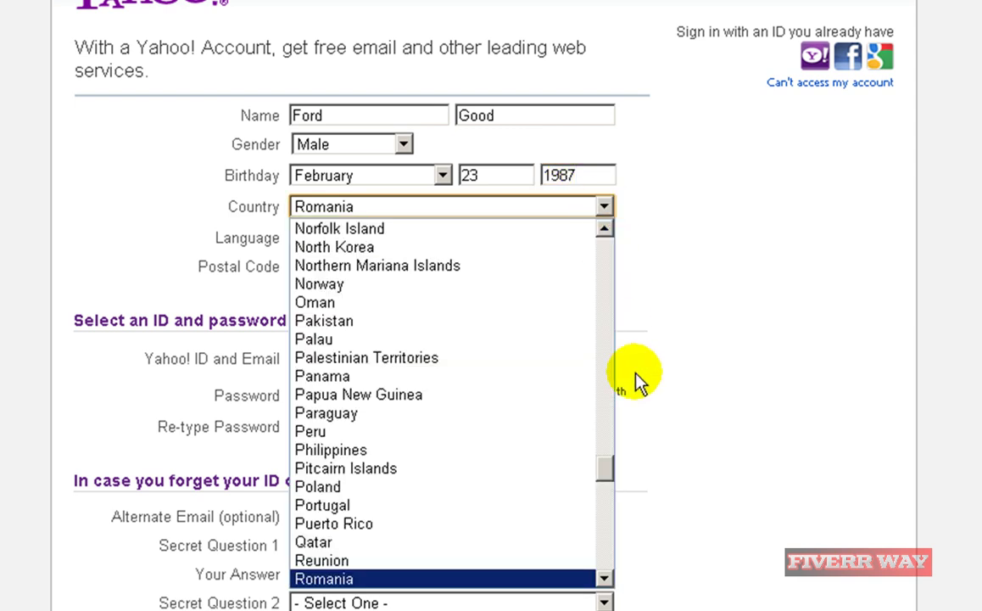
{"action": "left_click_drag", "start_coordinate": [604, 475], "coordinate": [597, 396]}
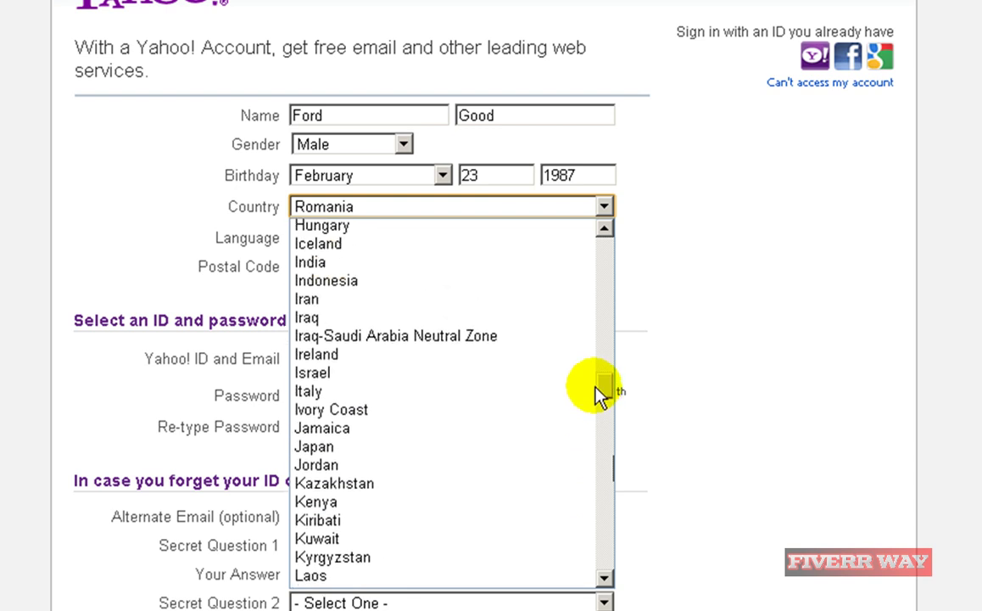
{"action": "left_click", "coordinate": [458, 351]}
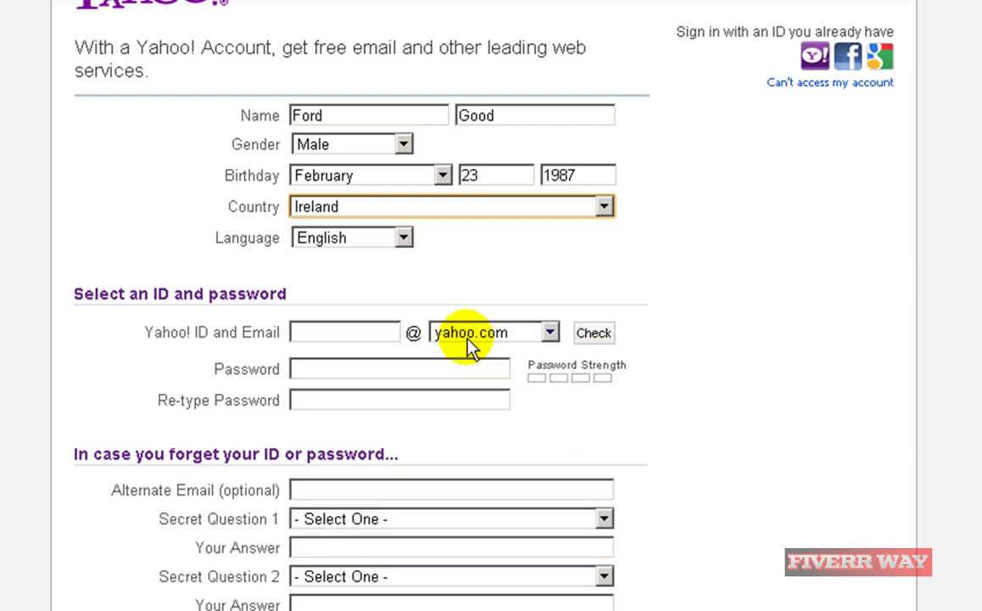
Step: Enter a Yahoo ID and check availability, replacing it until one is accepted
{"action": "left_click", "coordinate": [322, 333]}
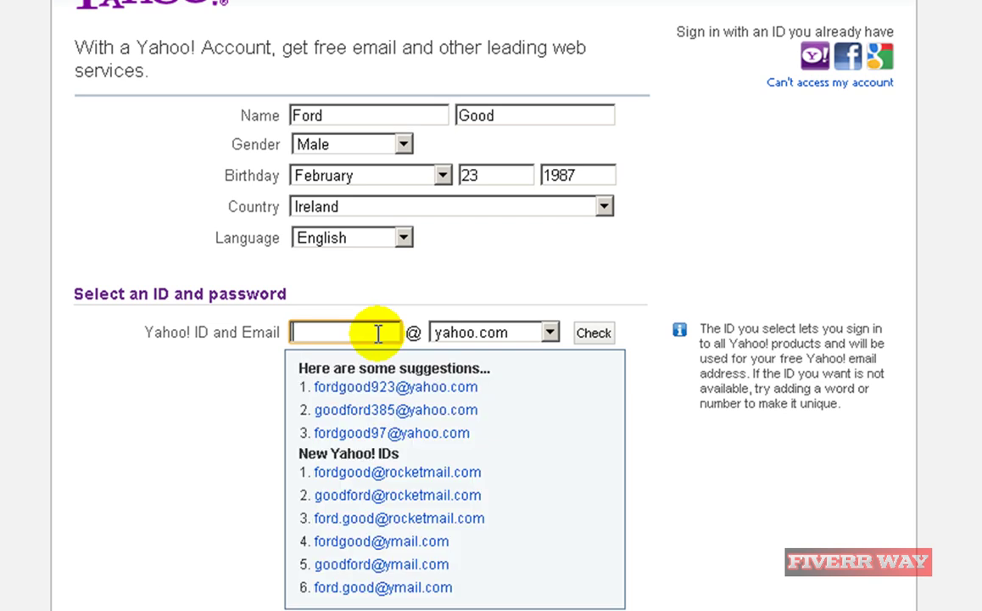
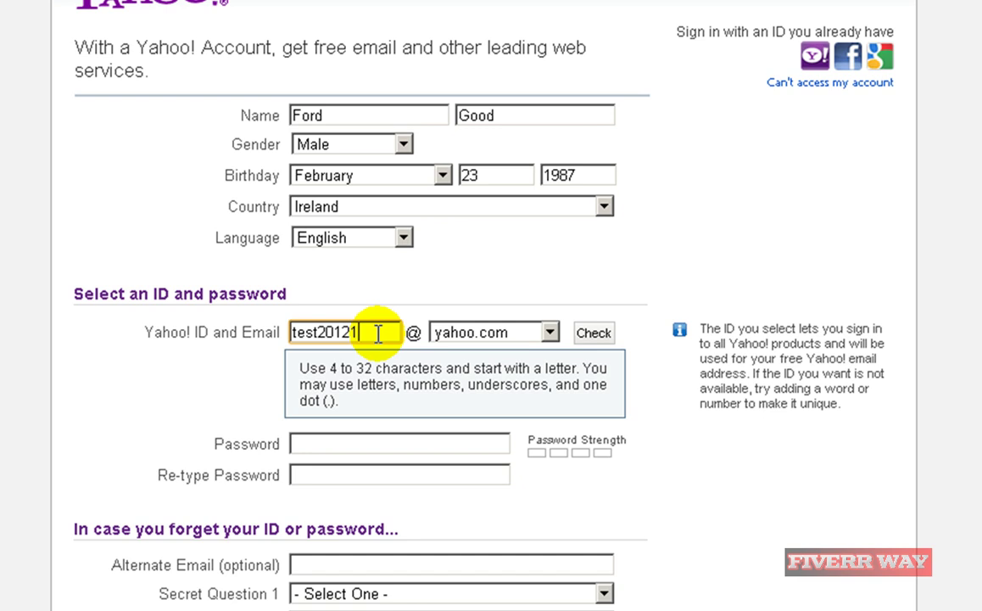
{"action": "left_click", "coordinate": [596, 334]}
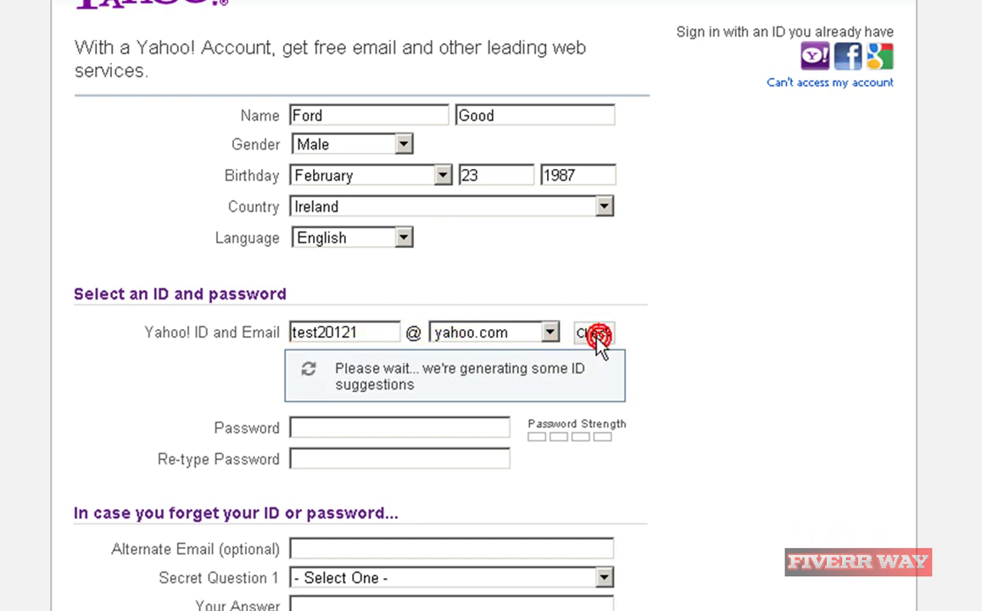
{"action": "left_click", "coordinate": [373, 331]}
{"action": "key", "text": "BackSpace"}
{"action": "key", "text": "BackSpace"}
{"action": "key", "text": "BackSpace"}
{"action": "key", "text": "BackSpace"}
{"action": "key", "text": "BackSpace"}
{"action": "key", "text": "BackSpace"}
{"action": "key", "text": "BackSpace"}
{"action": "key", "text": "BackSpace"}
{"action": "key", "text": "BackSpace"}
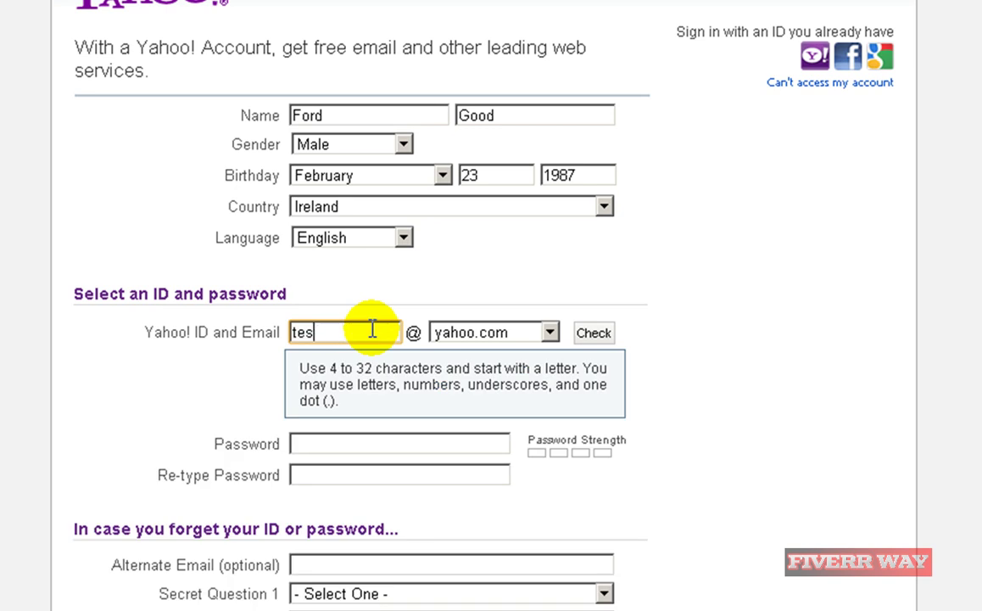
{"action": "left_click", "coordinate": [590, 335]}
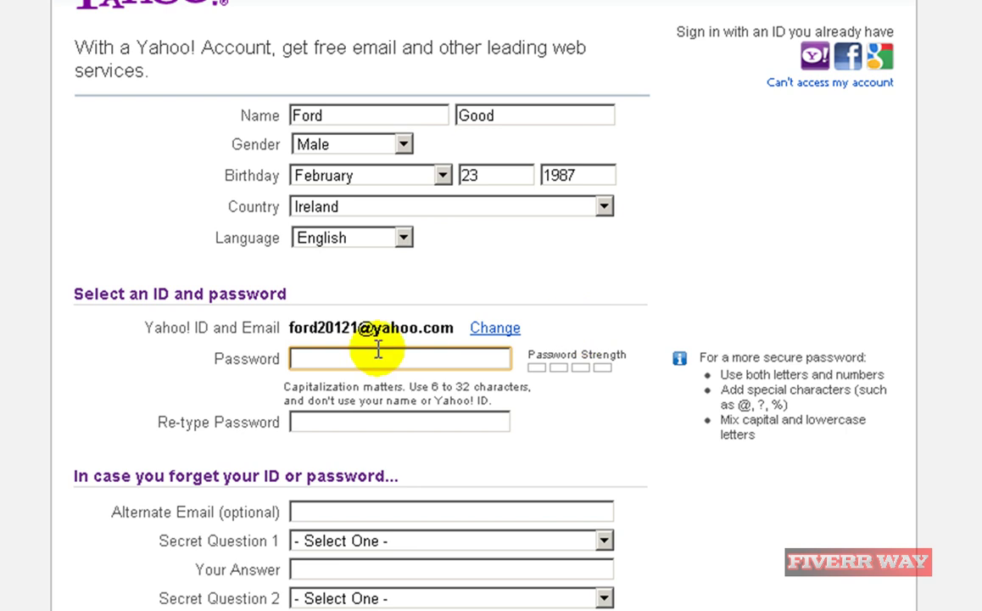
Step: Enter the account password in the Password and Re-type Password fields
{"action": "left_click", "coordinate": [357, 360]}
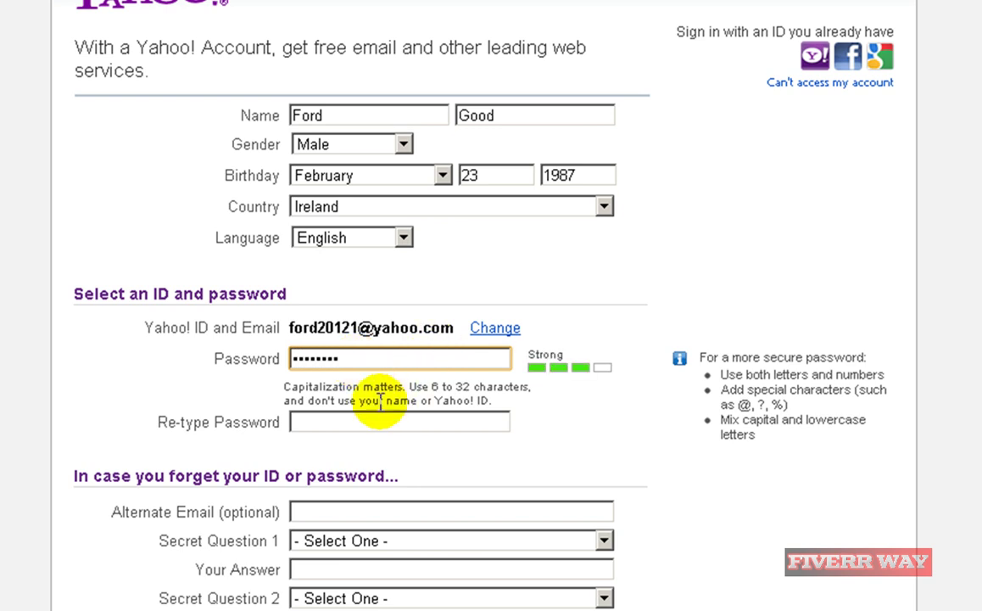
{"action": "left_click", "coordinate": [346, 421]}
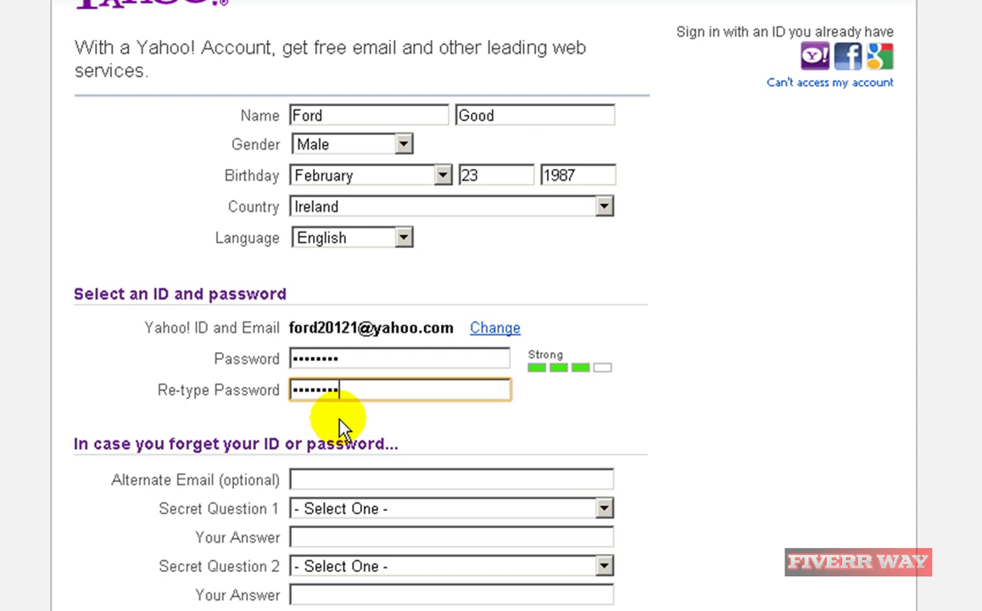
{"action": "left_click", "coordinate": [530, 485]}
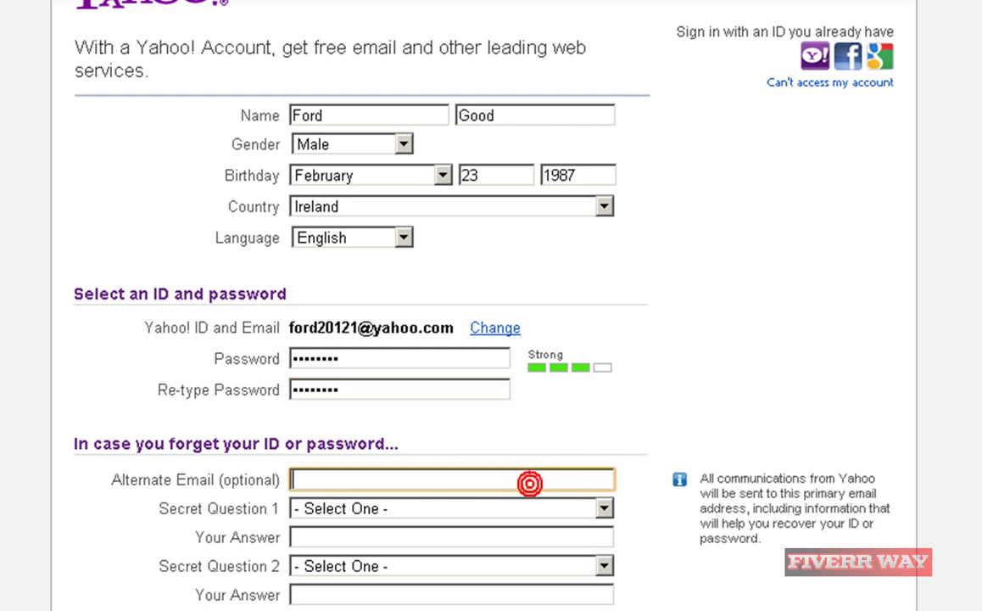
Step: Set secret question 1 to the oldest niece's first name and enter its answer
{"action": "scroll", "coordinate": [522, 488], "scroll_direction": "down", "scroll_amount": 3}
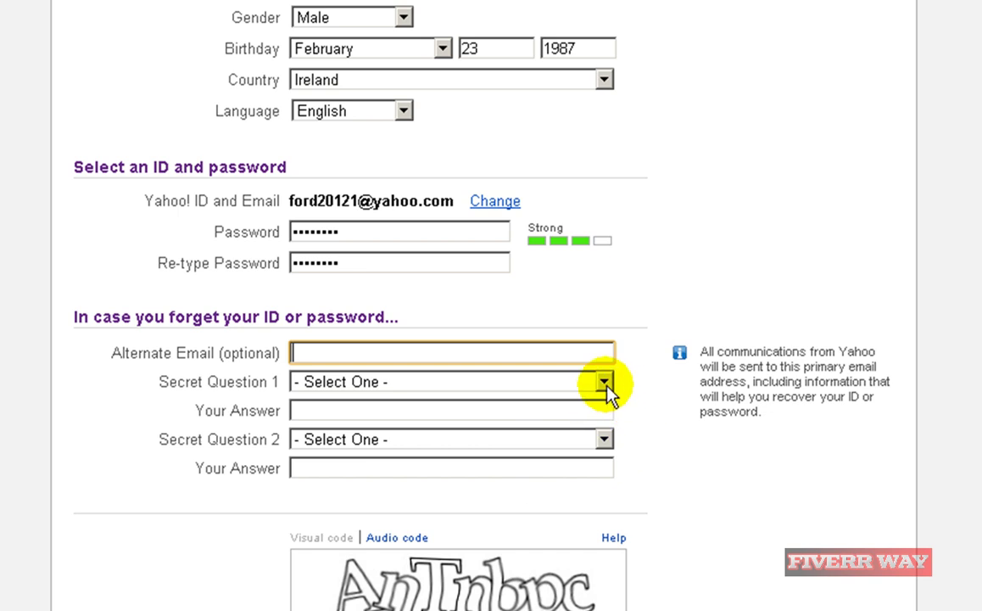
{"action": "left_click", "coordinate": [604, 382]}
{"action": "left_click", "coordinate": [462, 516]}
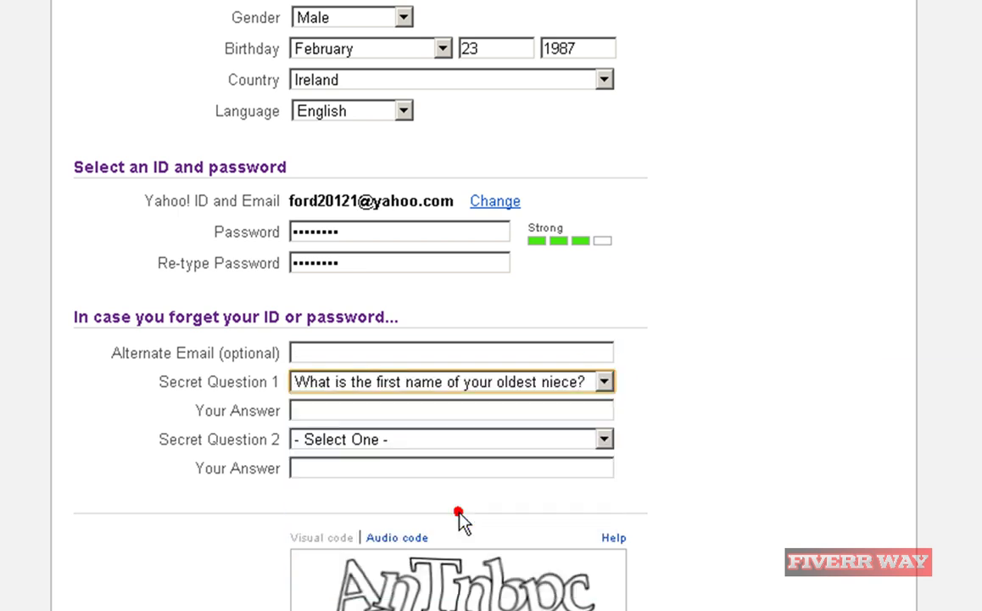
{"action": "left_click", "coordinate": [329, 410]}
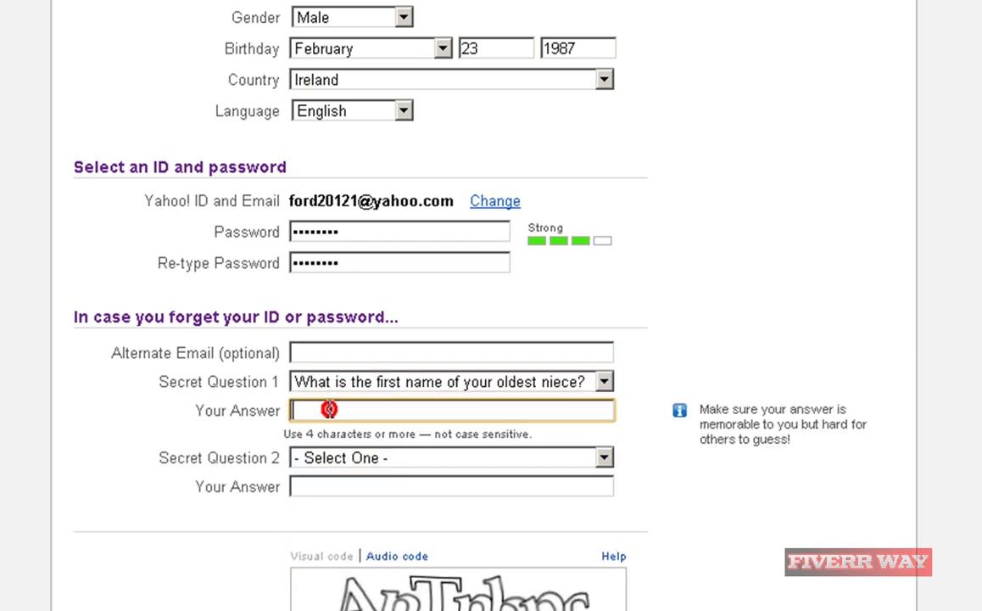
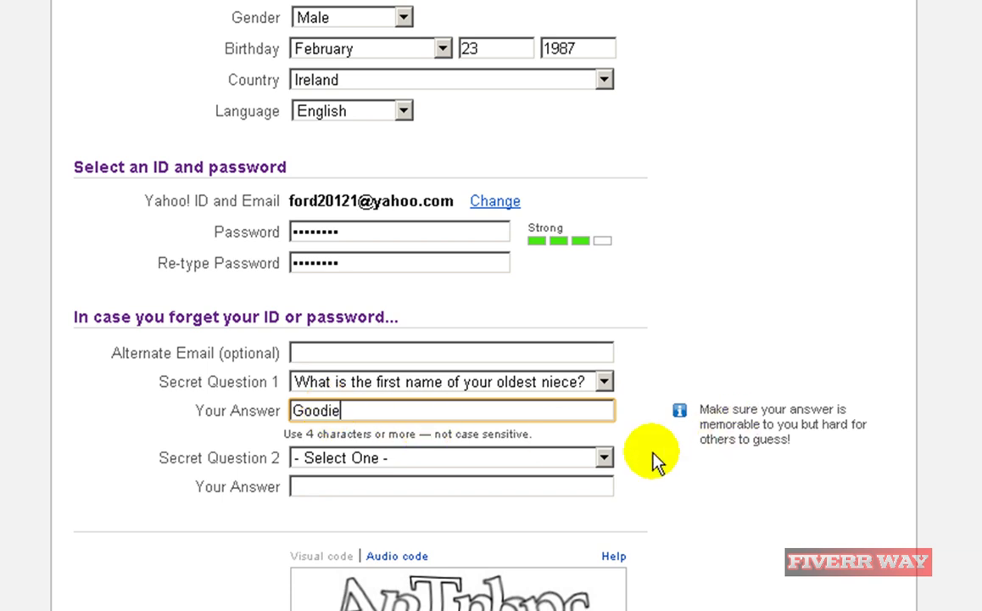
{"action": "left_click", "coordinate": [645, 455]}
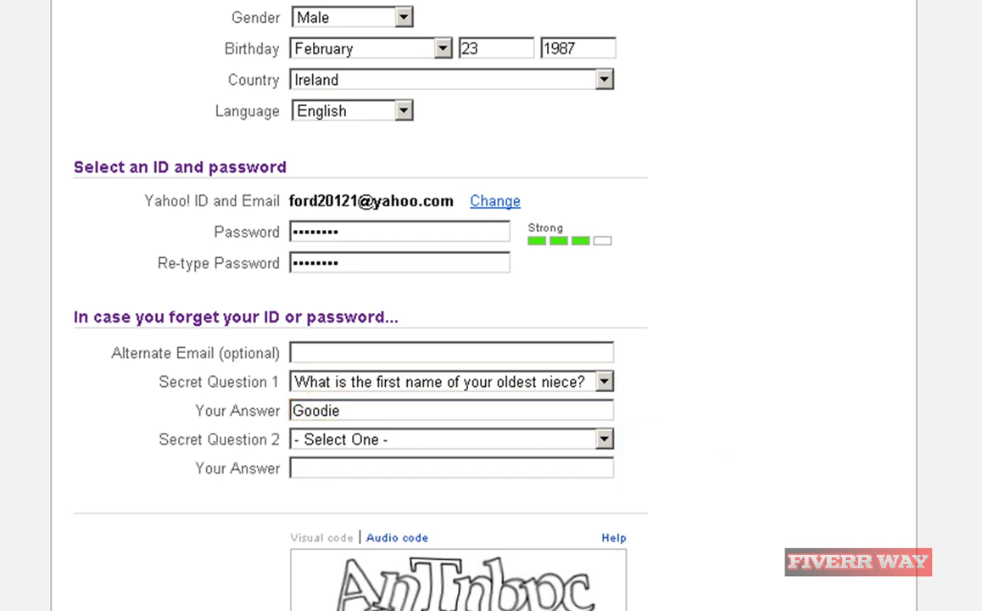
Step: Set secret question 2 to the first pet's name and enter its answer
{"action": "scroll", "coordinate": [660, 383], "scroll_direction": "down", "scroll_amount": 3}
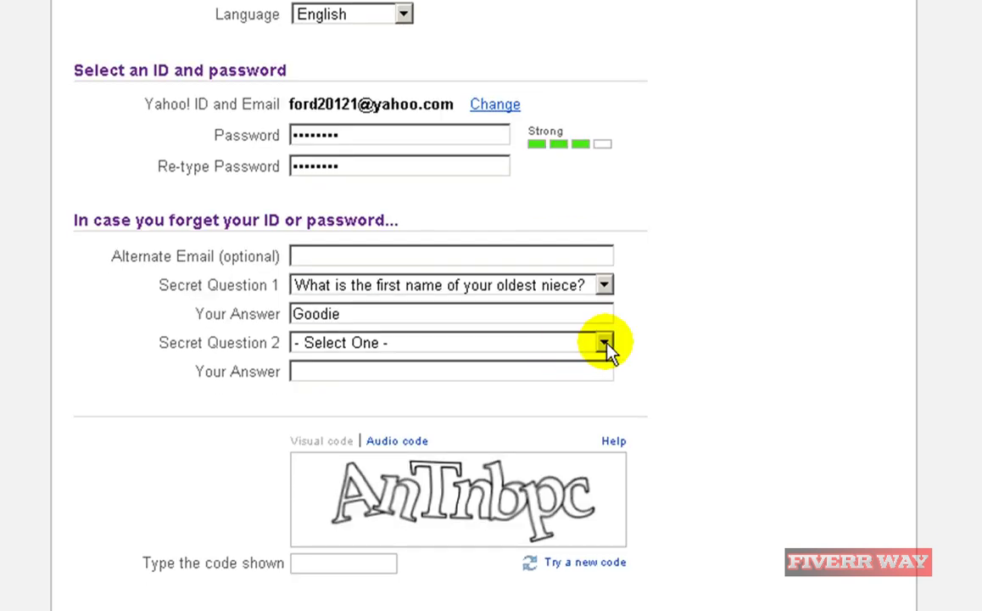
{"action": "left_click", "coordinate": [606, 343]}
{"action": "left_click", "coordinate": [407, 549]}
{"action": "left_click", "coordinate": [347, 371]}
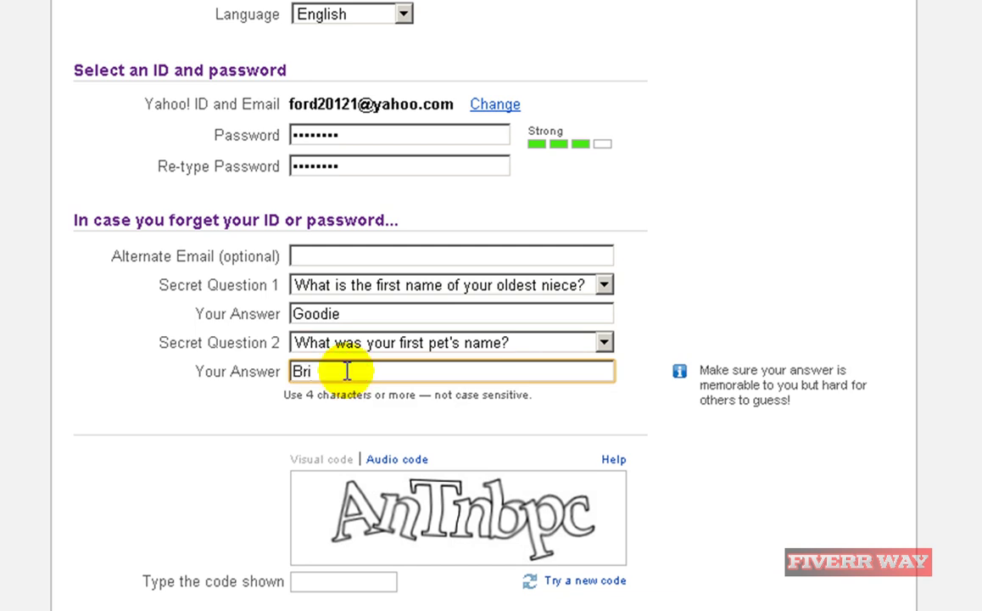
{"action": "left_click", "coordinate": [770, 500]}
Step: Type the displayed verification code and submit the sign-up form
{"action": "scroll", "coordinate": [364, 445], "scroll_direction": "down", "scroll_amount": 1}
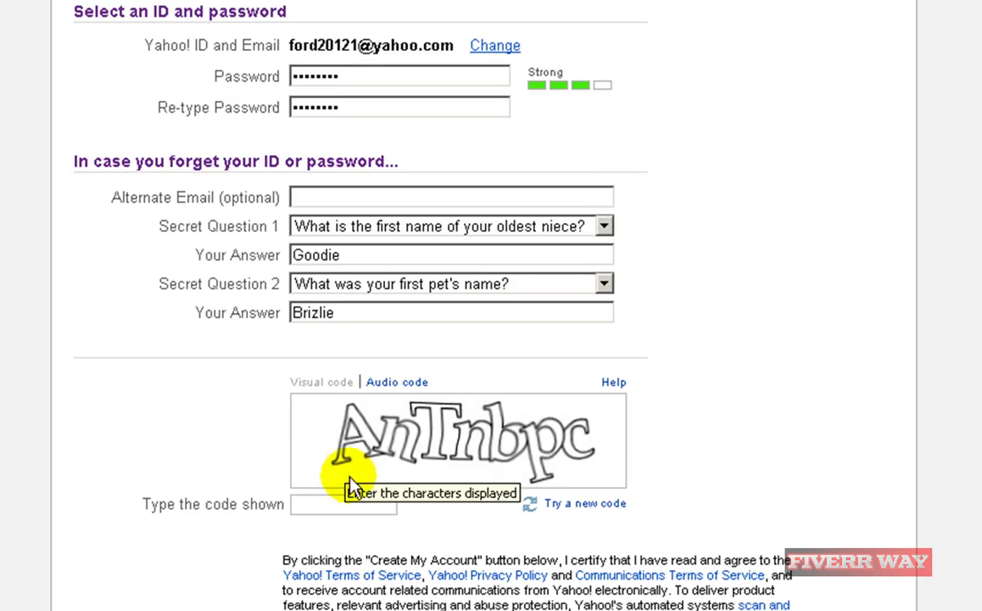
{"action": "left_click", "coordinate": [326, 502]}
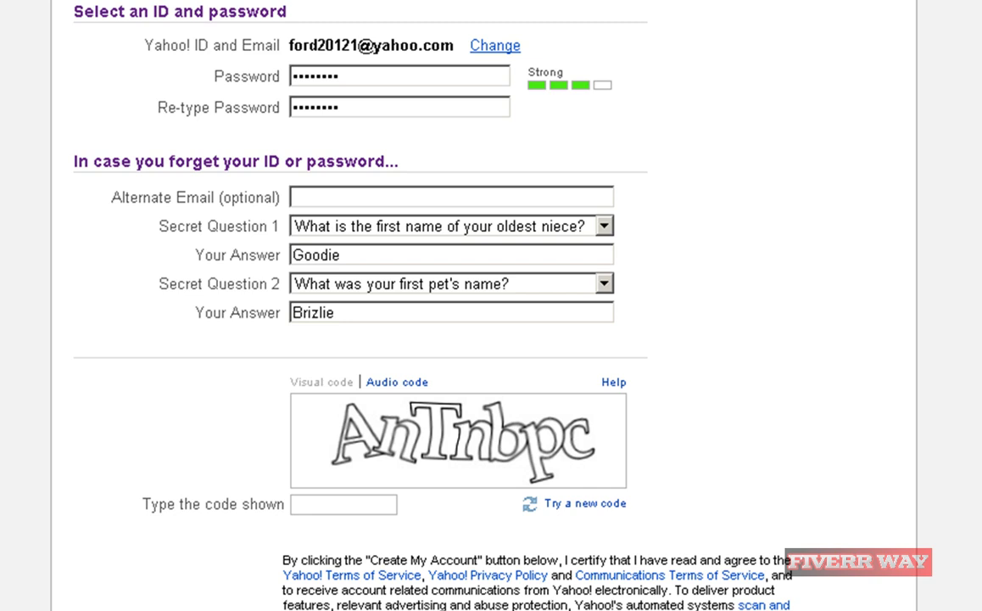
{"action": "left_click", "coordinate": [337, 502]}
{"action": "type", "text": "An"}
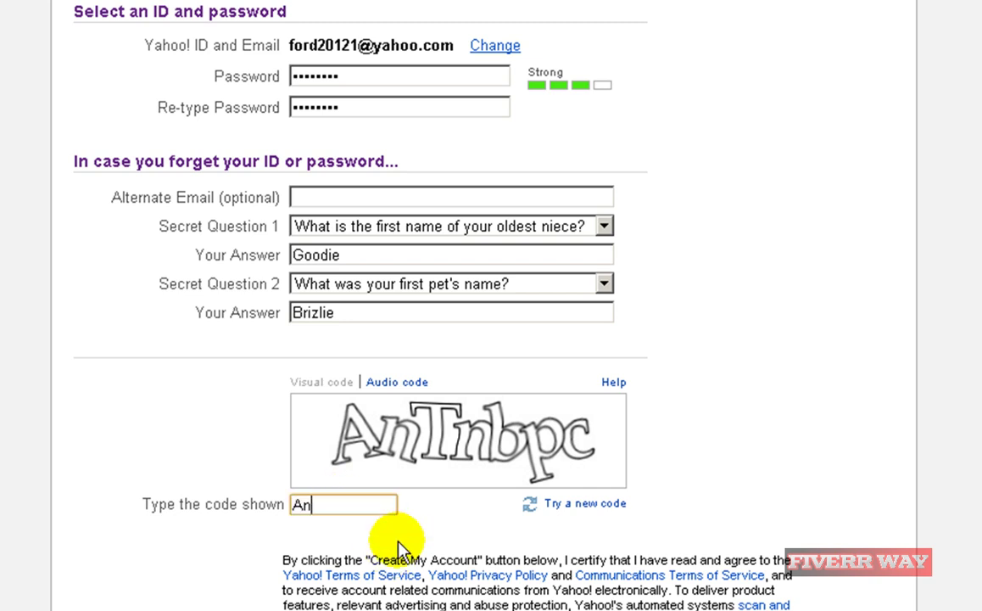
{"action": "type", "text": "Tnb"}
{"action": "type", "text": "pc"}
{"action": "key", "text": "Tab"}
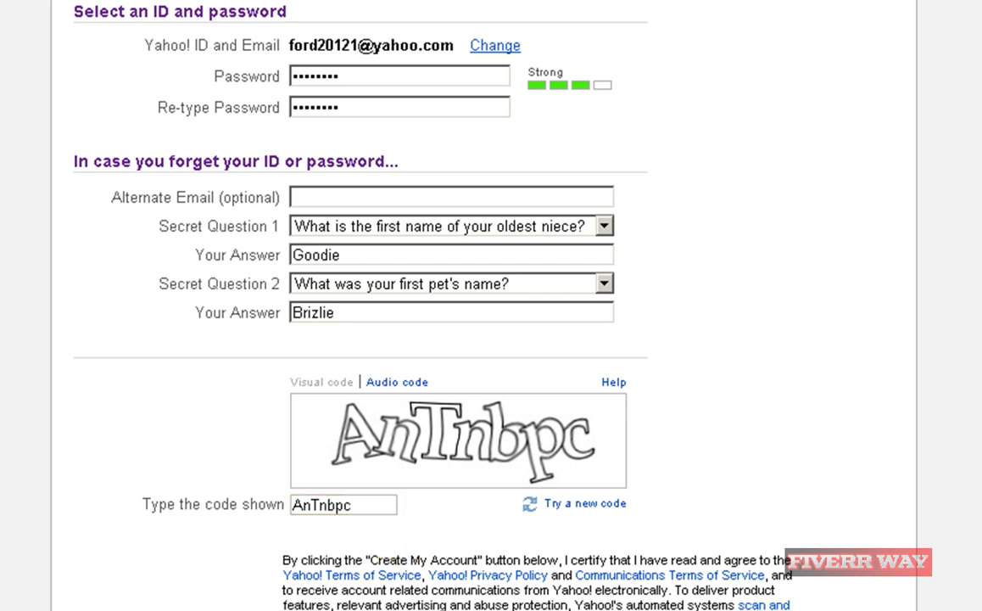
{"action": "key", "text": "Return"}
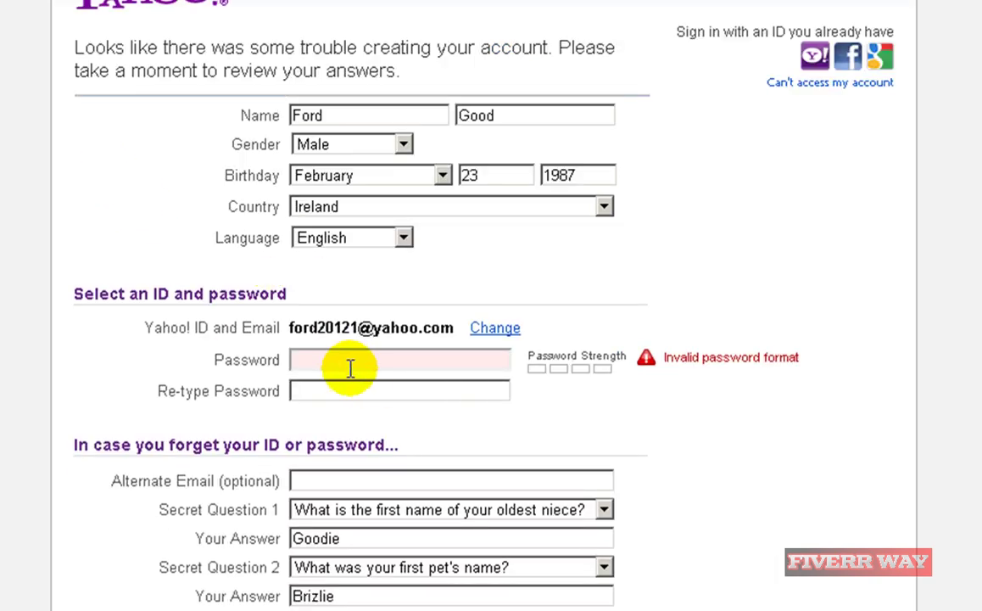
Step: Re-enter the password in both cleared password fields
{"action": "left_click", "coordinate": [318, 361]}
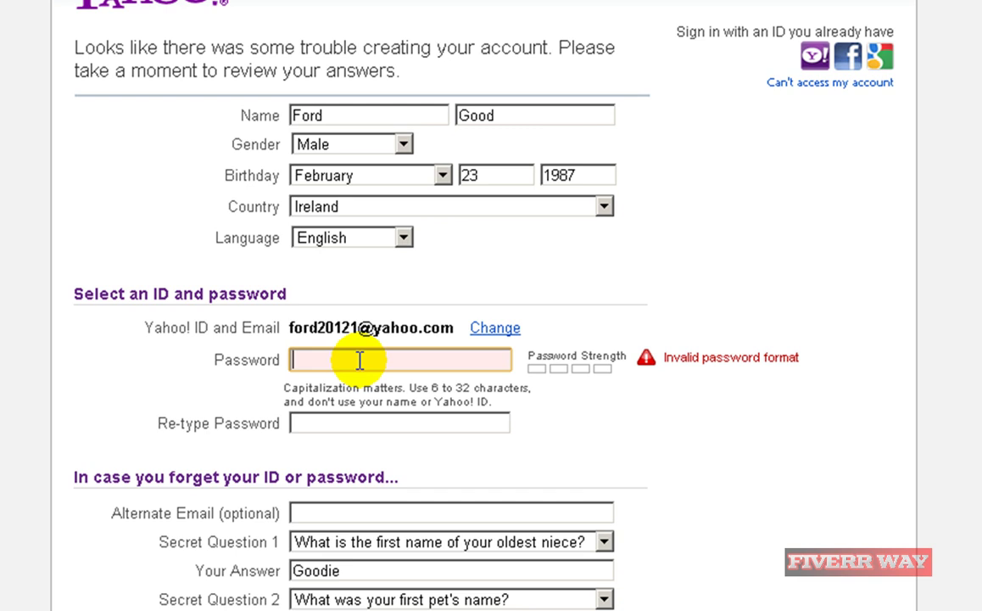
{"action": "type", "text": "••••••••"}
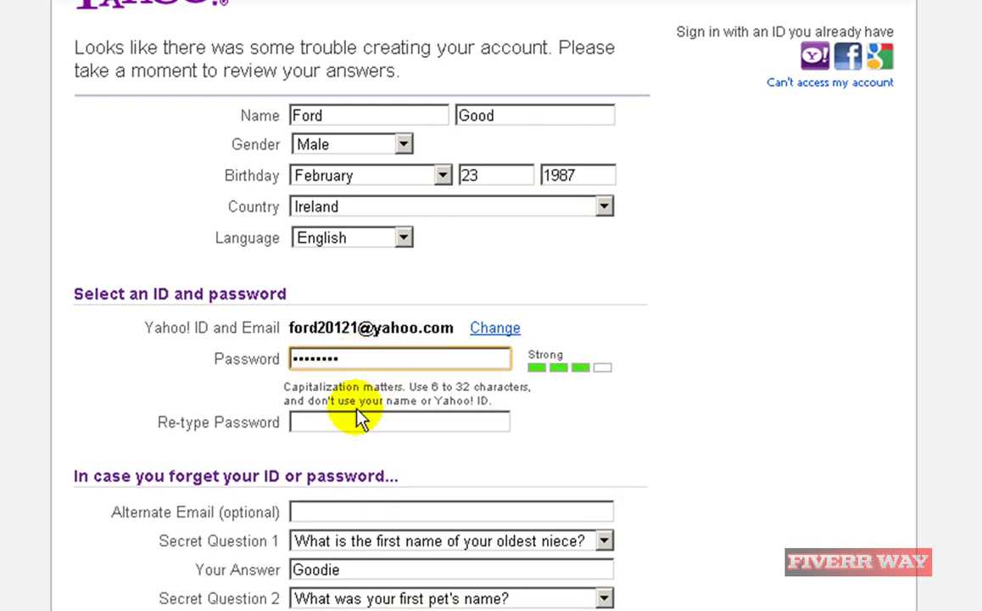
{"action": "left_click", "coordinate": [332, 423]}
{"action": "type", "text": "••••••••"}
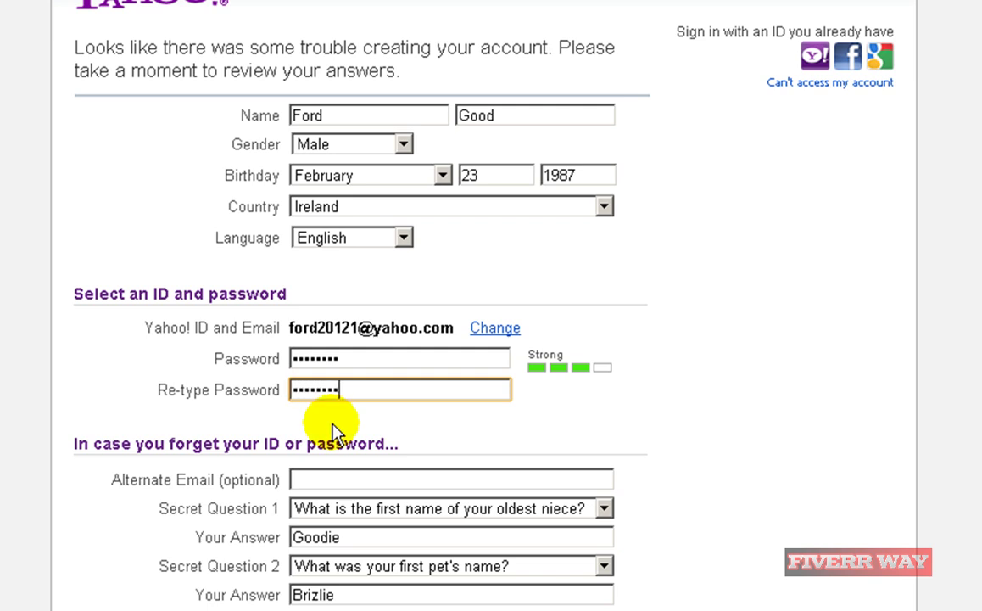
{"action": "left_click", "coordinate": [869, 365]}
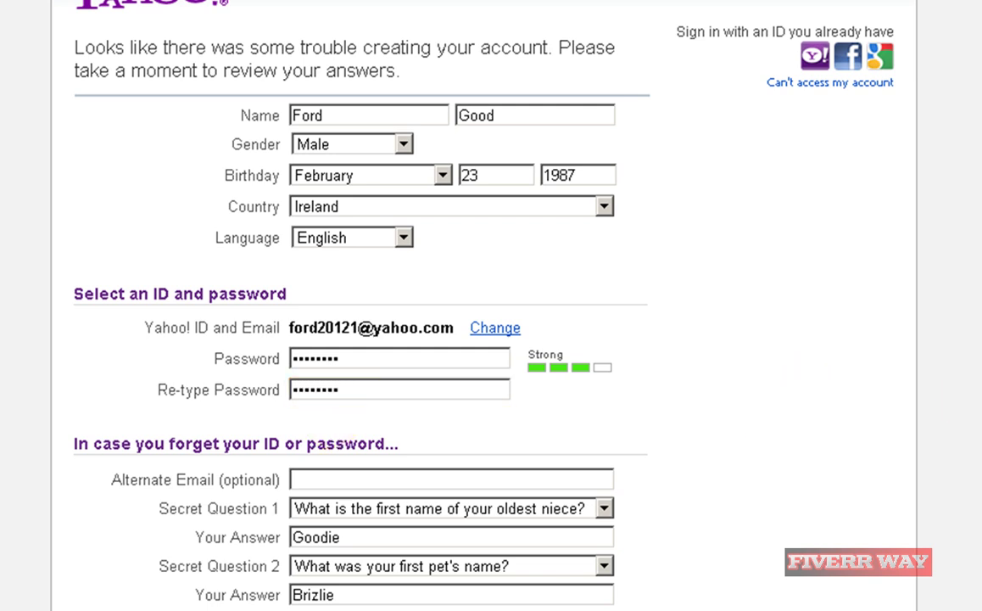
{"action": "scroll", "coordinate": [438, 306], "scroll_direction": "down", "scroll_amount": 2}
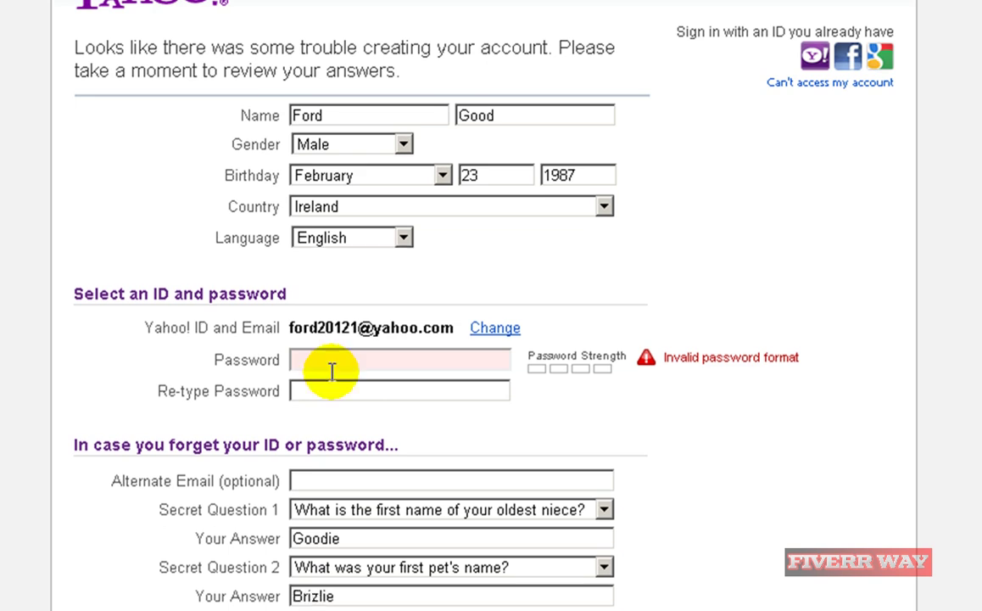
Step: Enter a new password and confirm it in the Re-type Password field
{"action": "left_click", "coordinate": [324, 366]}
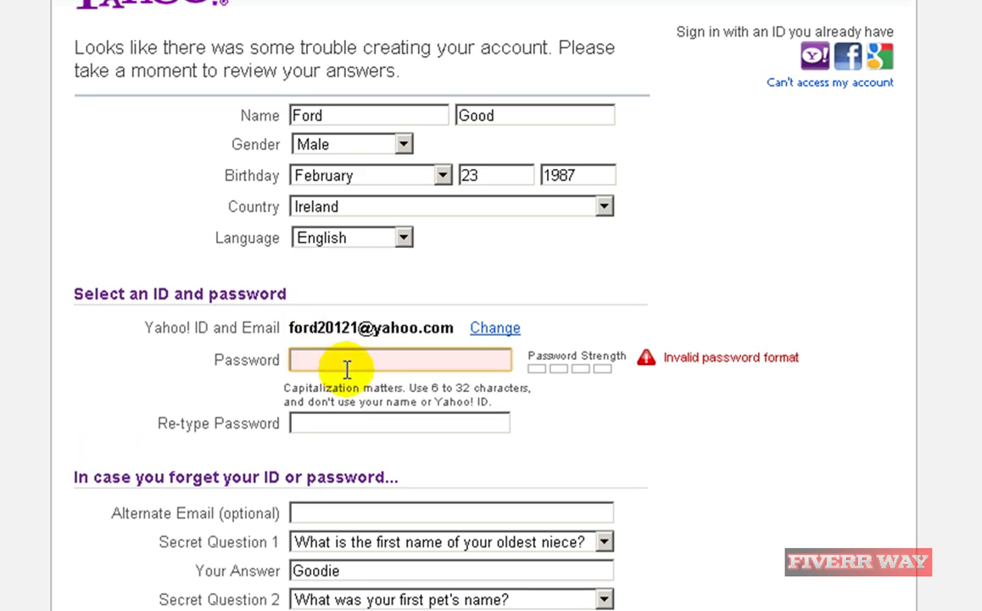
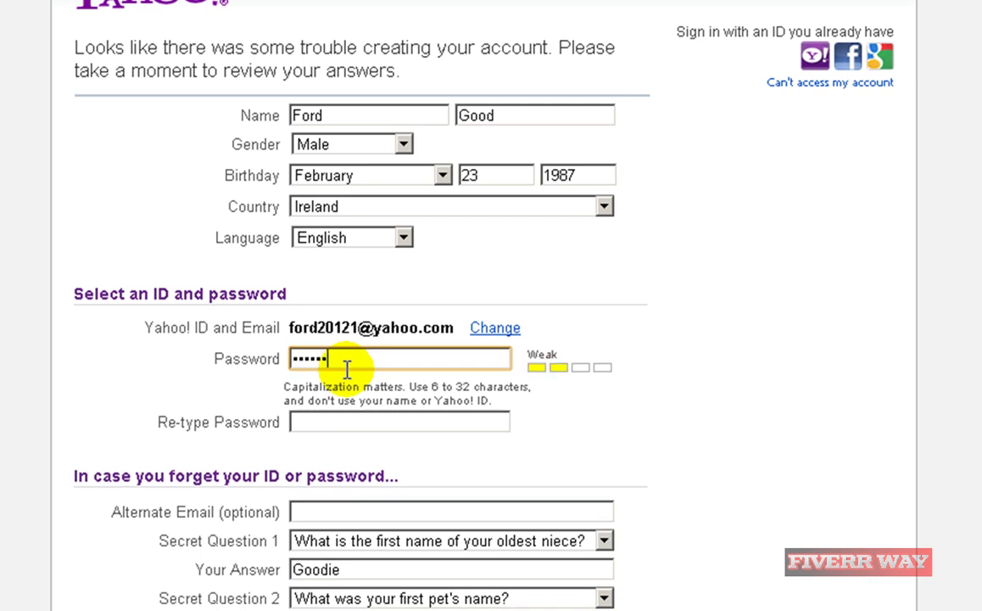
{"action": "left_click", "coordinate": [318, 422]}
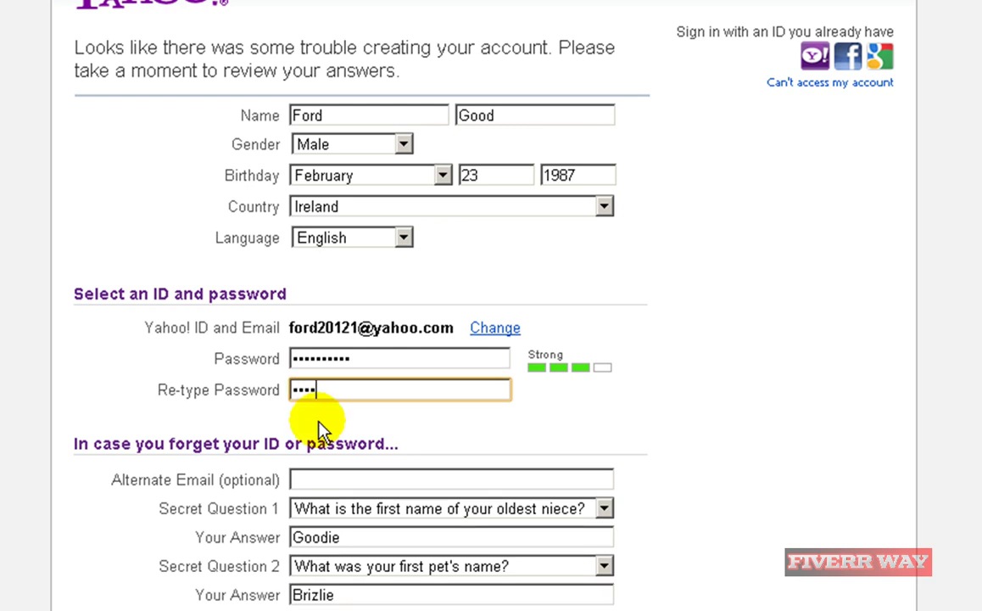
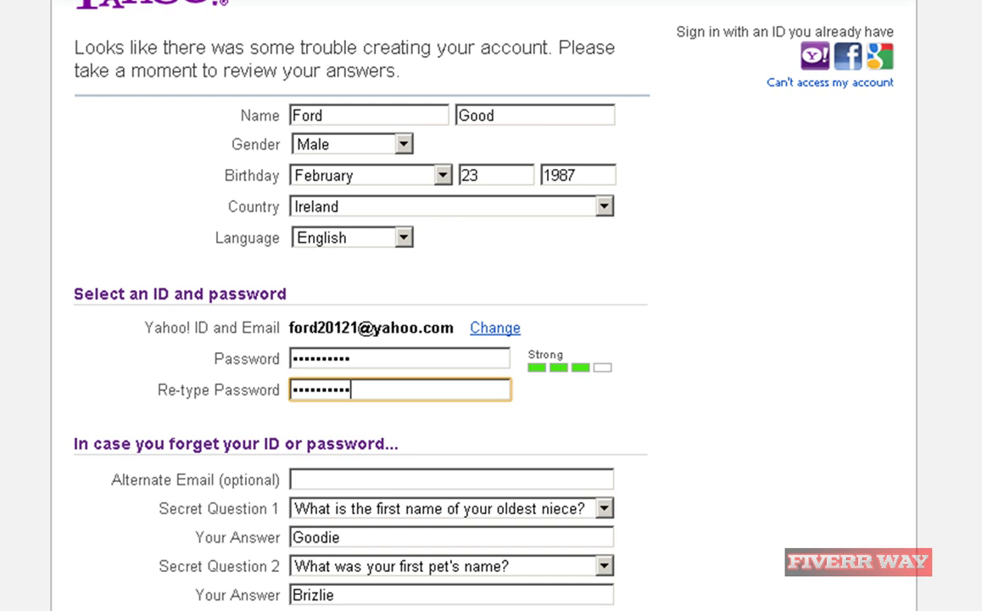
{"action": "scroll", "coordinate": [857, 492], "scroll_direction": "down", "scroll_amount": 1}
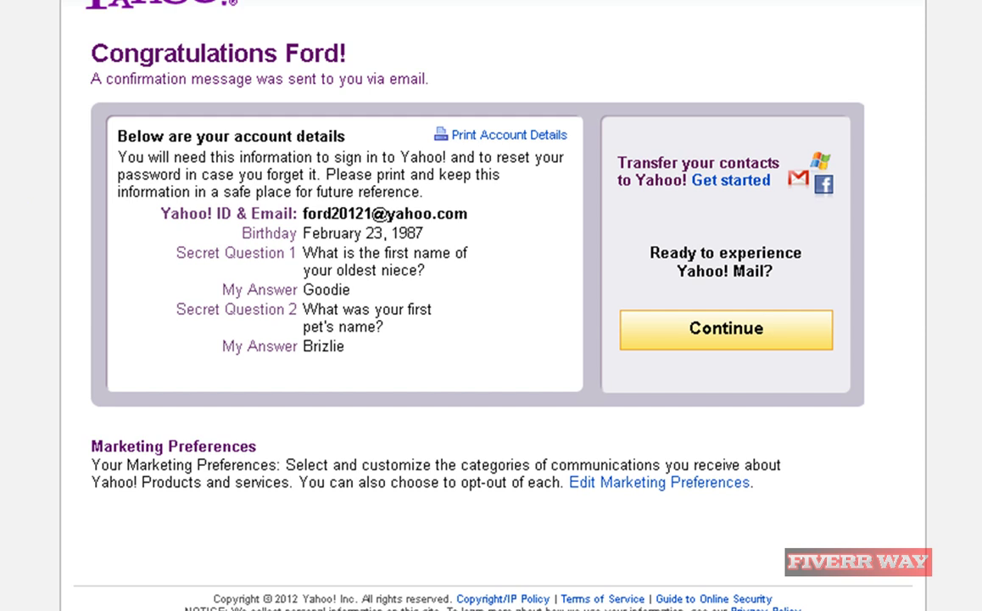
Step: Briefly open the Windows Start menu, then dismiss it
{"action": "key", "text": "super"}
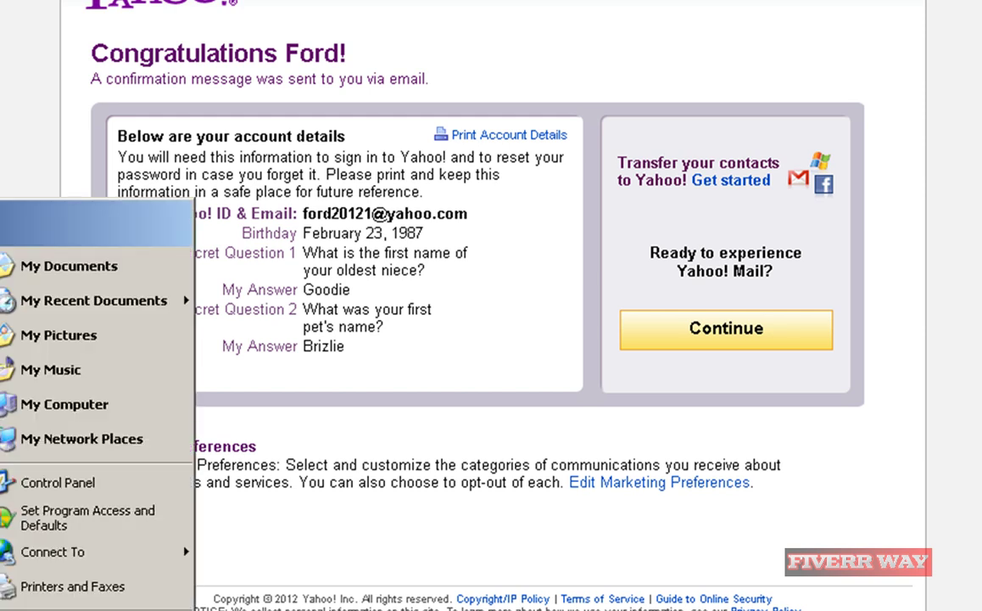
{"action": "key", "text": "Escape"}
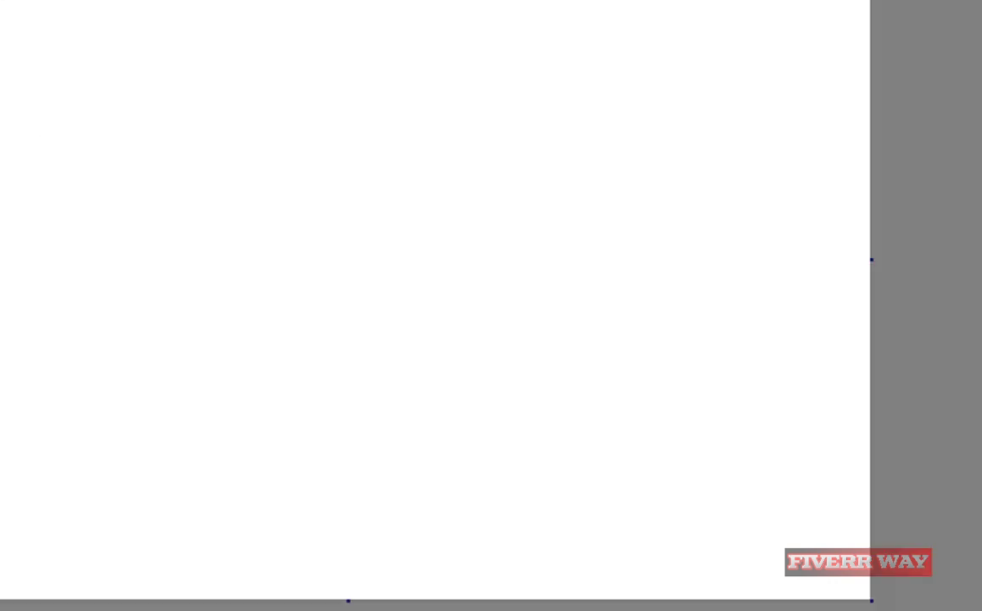
Step: Paste the Yahoo confirmation screenshot into Paint and cut out the account-details box
{"action": "right_click", "coordinate": [53, 154]}
{"action": "left_click", "coordinate": [145, 204]}
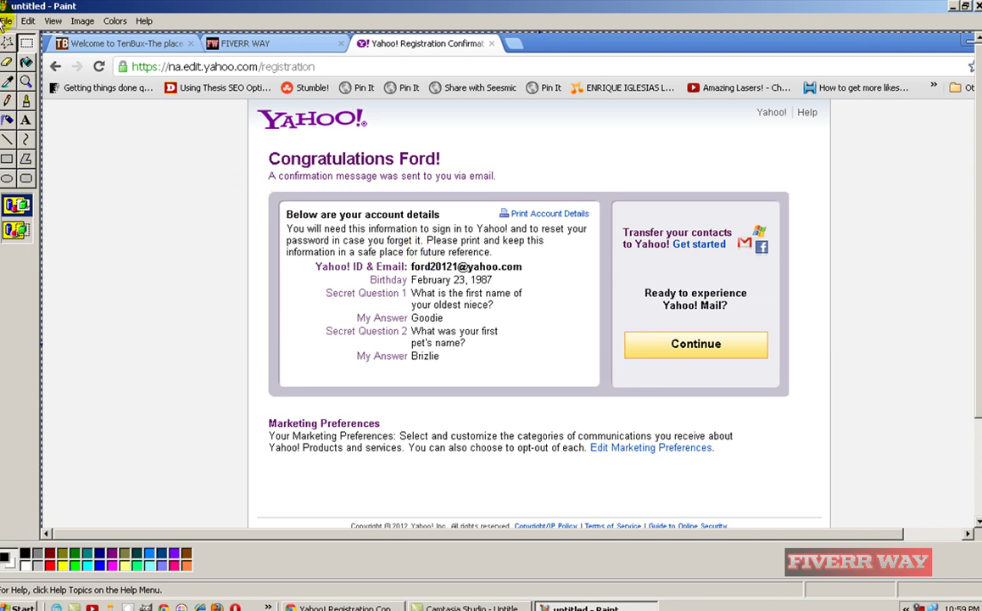
{"action": "left_click", "coordinate": [25, 41]}
{"action": "mouse_move", "coordinate": [261, 186]}
{"action": "left_mouse_down"}
{"action": "mouse_move", "coordinate": [356, 379]}
{"action": "mouse_move", "coordinate": [683, 386]}
{"action": "mouse_move", "coordinate": [804, 401]}
{"action": "left_mouse_up"}
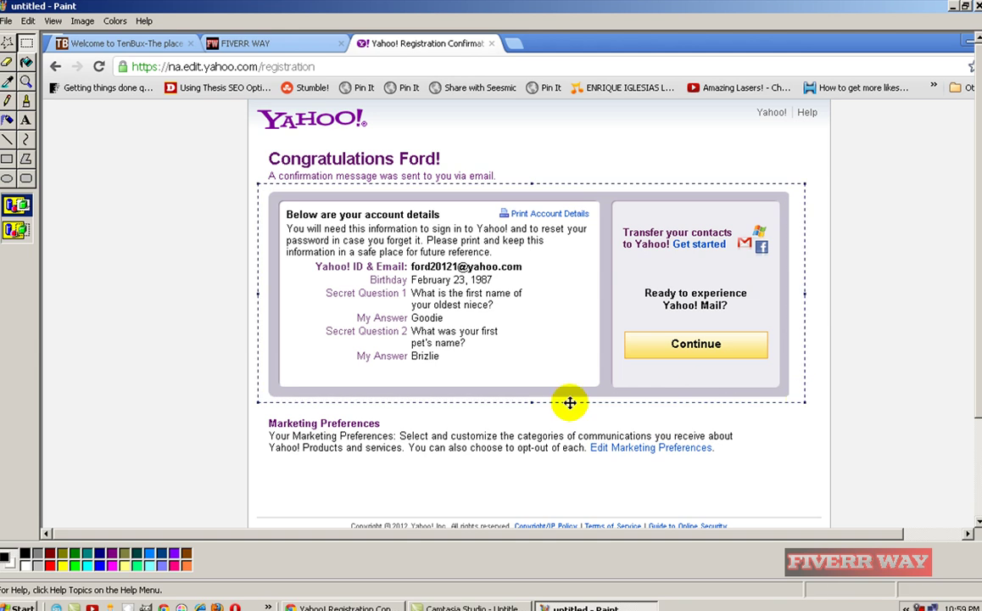
{"action": "right_click", "coordinate": [407, 333]}
{"action": "left_click", "coordinate": [403, 342]}
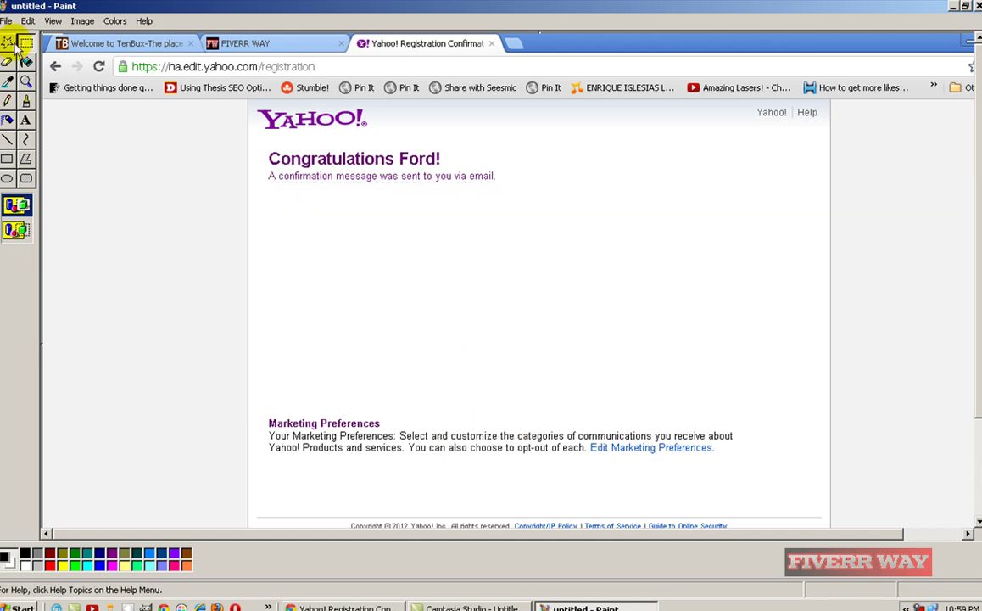
Step: Start a new picture without saving, paste the box, and trim the canvas height to fit
{"action": "left_click", "coordinate": [5, 21]}
{"action": "left_click", "coordinate": [17, 35]}
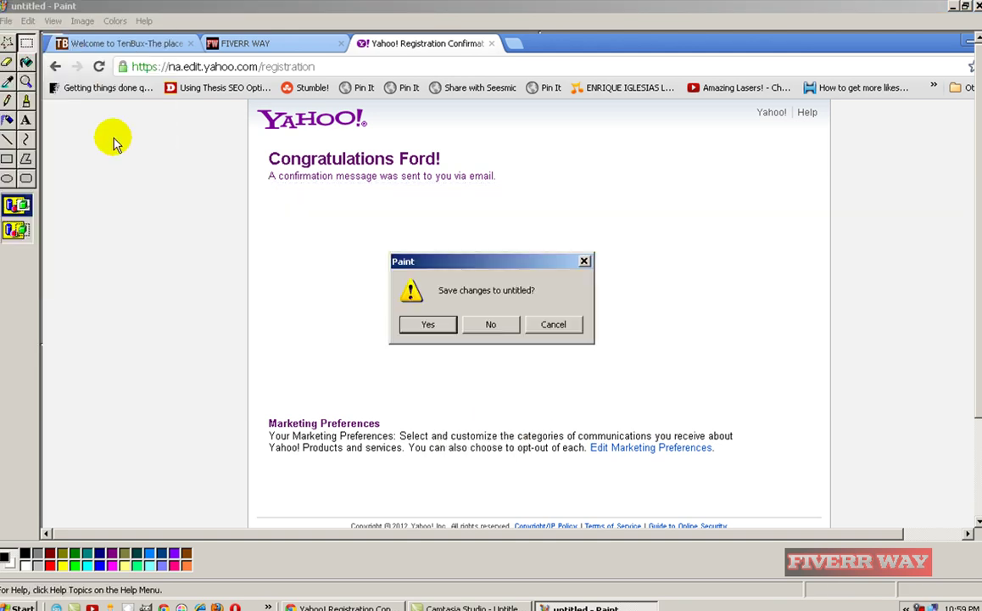
{"action": "left_click", "coordinate": [491, 324]}
{"action": "right_click", "coordinate": [175, 138]}
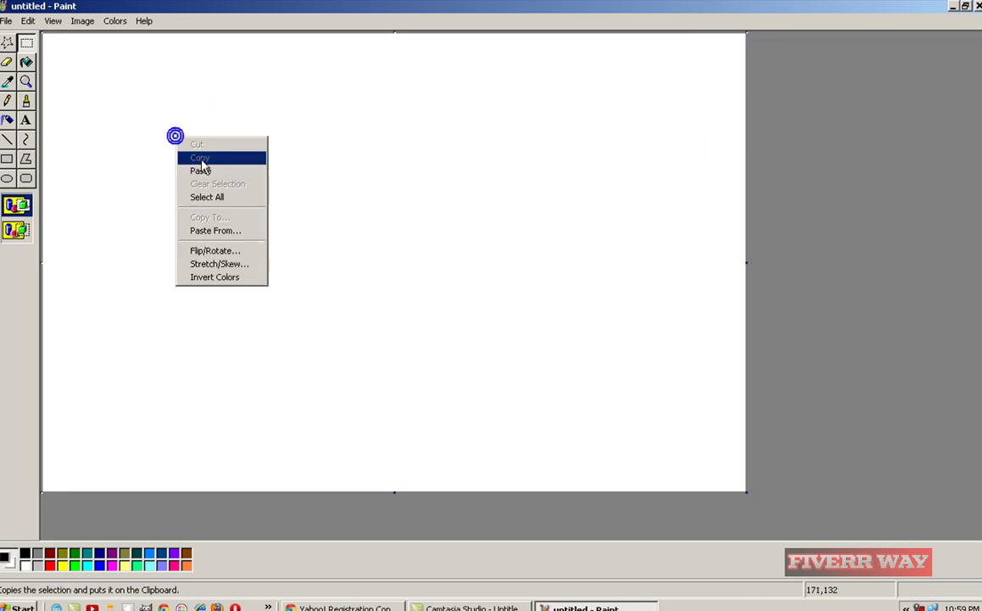
{"action": "left_click", "coordinate": [201, 171]}
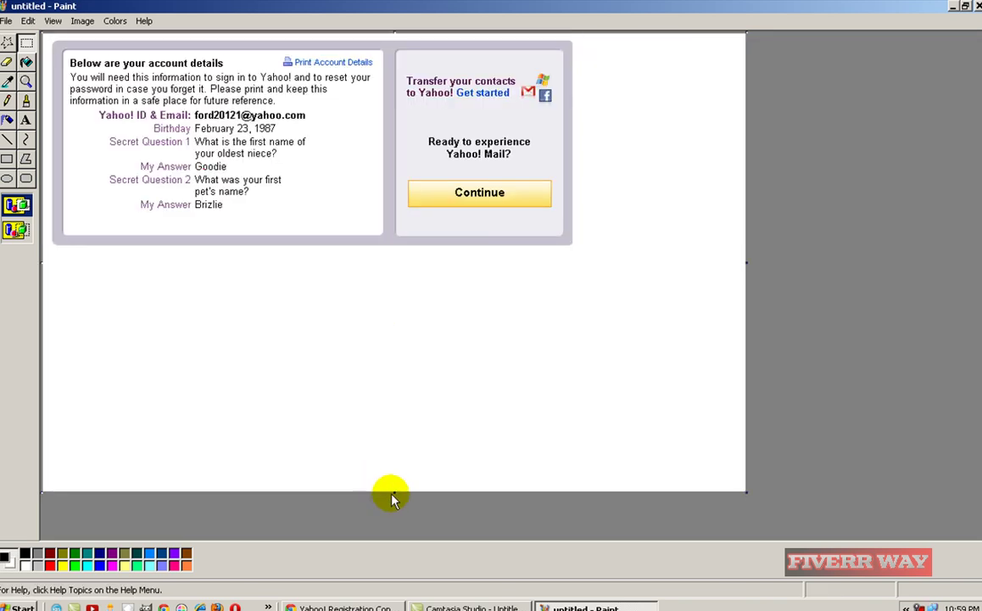
{"action": "left_click_drag", "start_coordinate": [394, 492], "coordinate": [394, 264]}
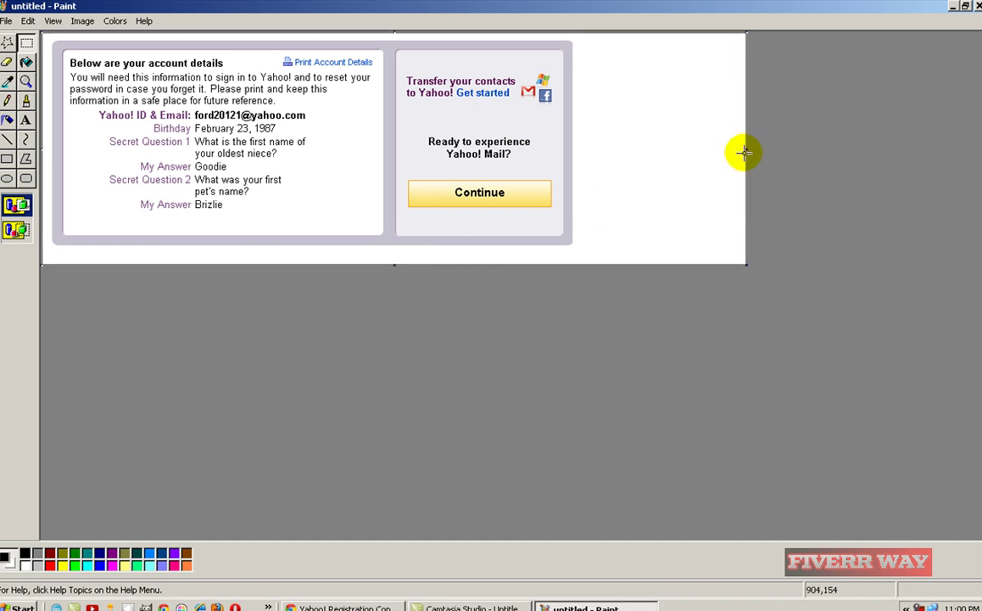
Step: Trim the canvas width to fit the details box and set the drawing colour to red
{"action": "left_click_drag", "start_coordinate": [746, 148], "coordinate": [591, 150]}
{"action": "left_click", "coordinate": [114, 21]}
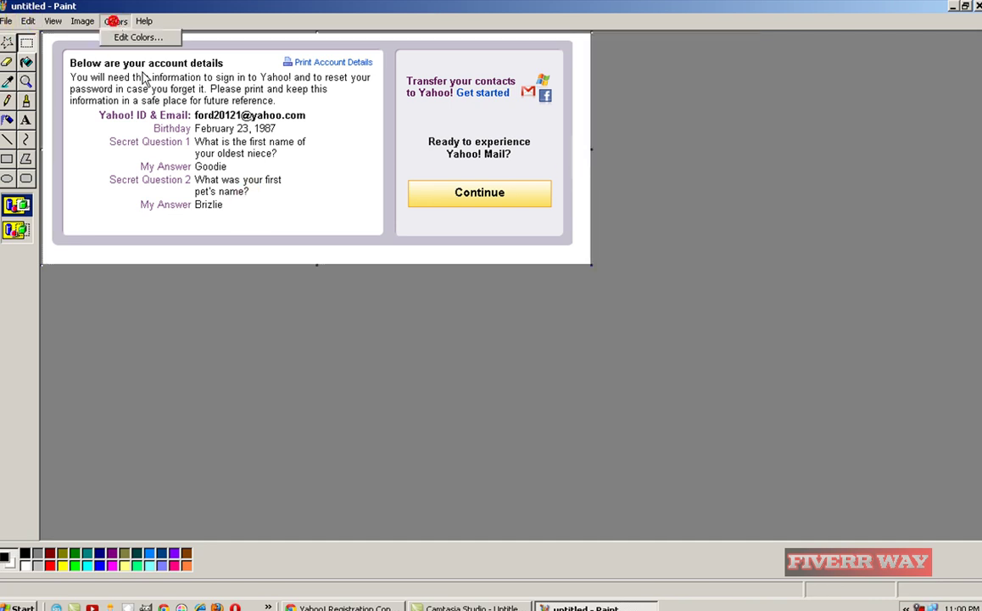
{"action": "left_click", "coordinate": [132, 38]}
{"action": "left_click", "coordinate": [422, 234]}
{"action": "left_click", "coordinate": [432, 408]}
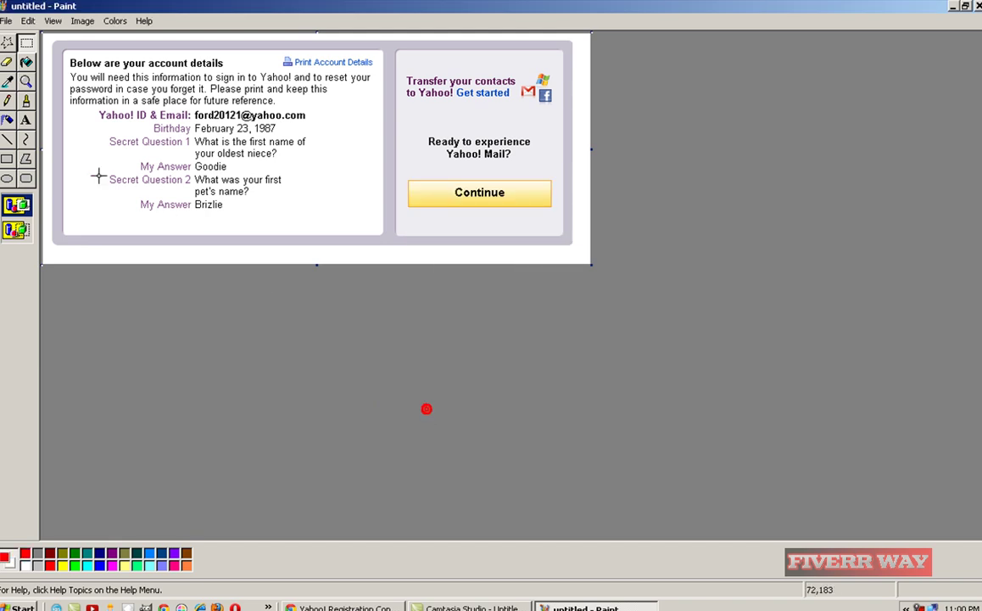
Step: Write the account password in red, transparent background, beside the second secret question
{"action": "left_click", "coordinate": [7, 140]}
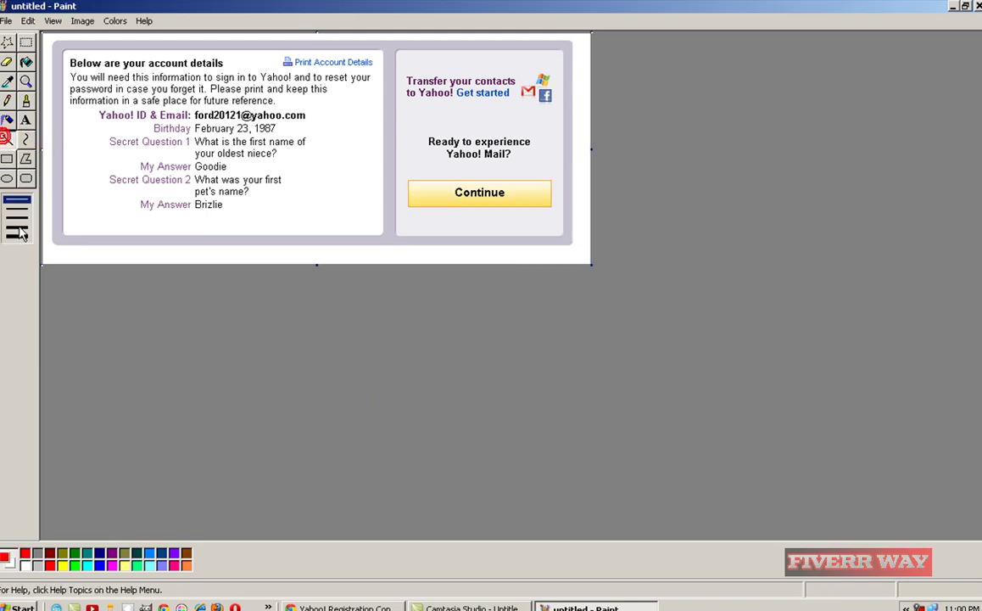
{"action": "left_click", "coordinate": [17, 231]}
{"action": "left_click", "coordinate": [26, 120]}
{"action": "mouse_move", "coordinate": [290, 178]}
{"action": "left_mouse_down"}
{"action": "mouse_move", "coordinate": [337, 222]}
{"action": "mouse_move", "coordinate": [476, 220]}
{"action": "left_mouse_up"}
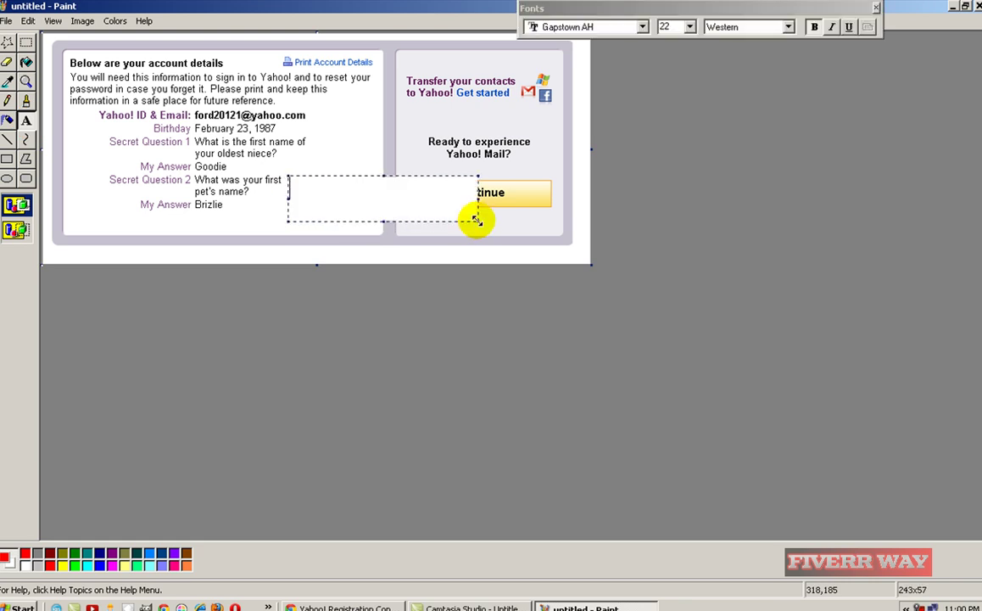
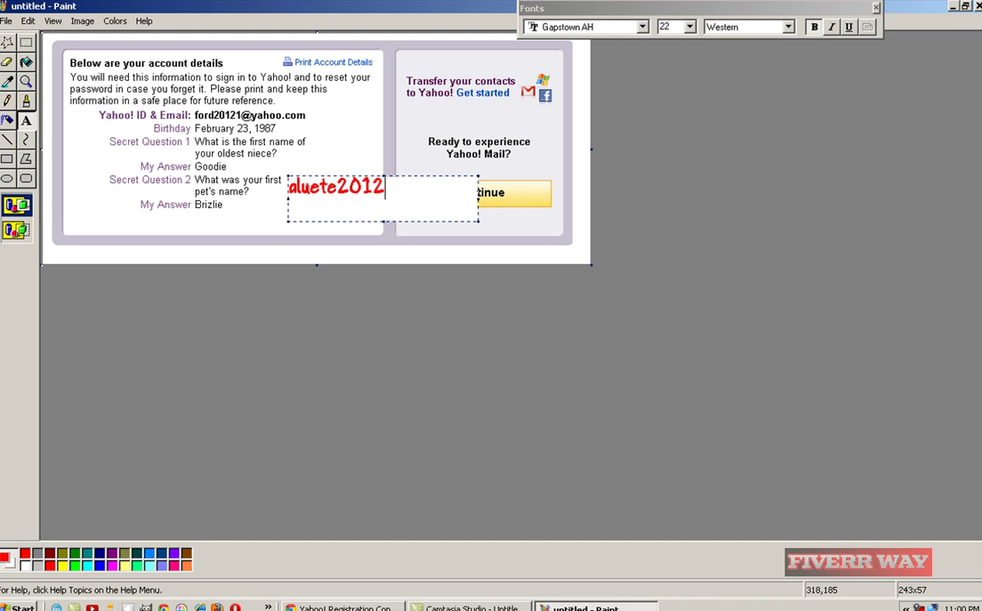
{"action": "left_click", "coordinate": [15, 227]}
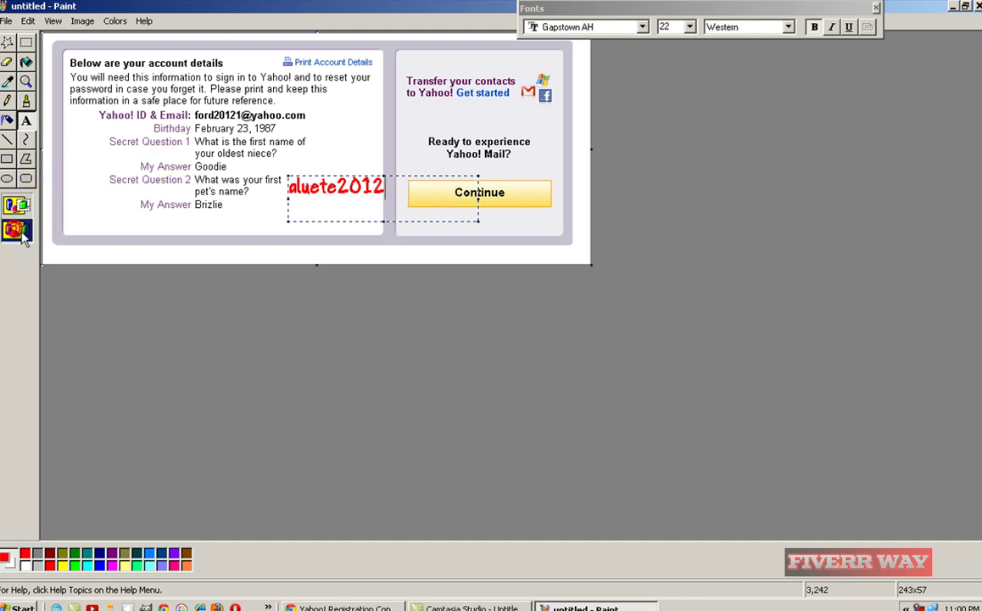
{"action": "left_click", "coordinate": [26, 122]}
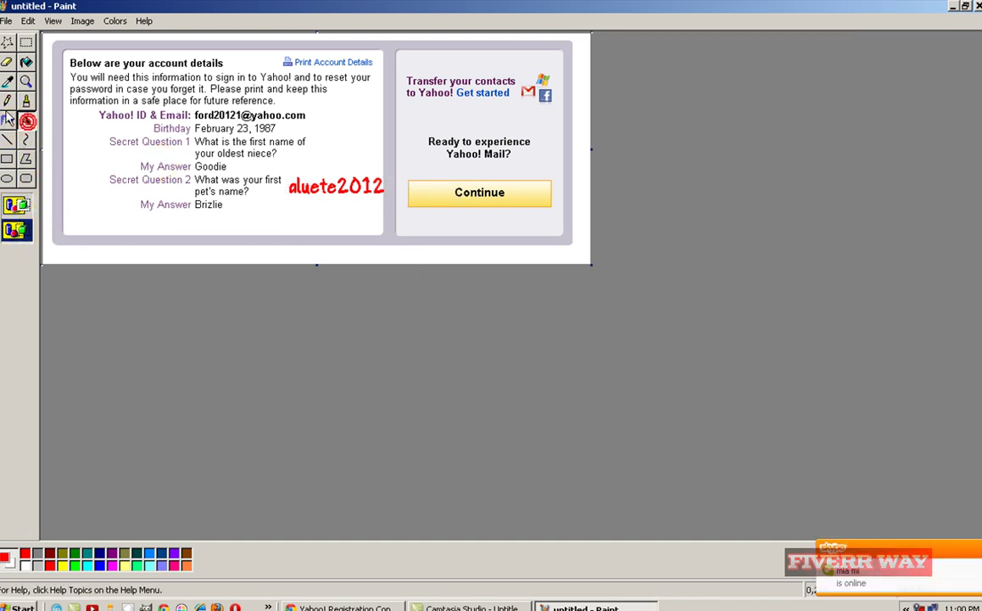
{"action": "left_click", "coordinate": [31, 180]}
Step: Circle the note with a red rounded box, save as JPEG 'emaildata' on the Desktop, close Paint
{"action": "left_click_drag", "start_coordinate": [286, 174], "coordinate": [397, 204]}
{"action": "left_click", "coordinate": [6, 20]}
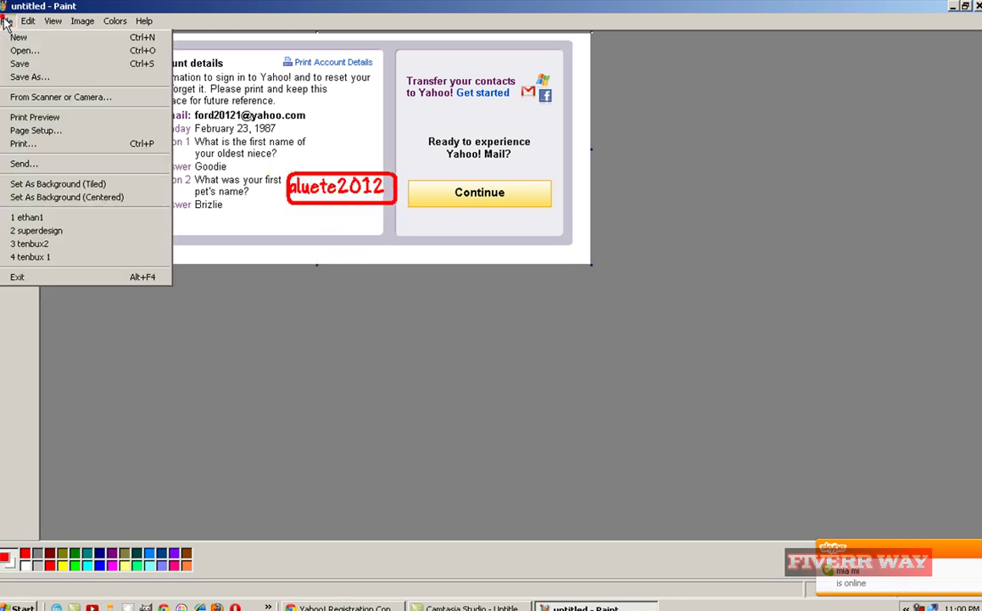
{"action": "left_click", "coordinate": [40, 77]}
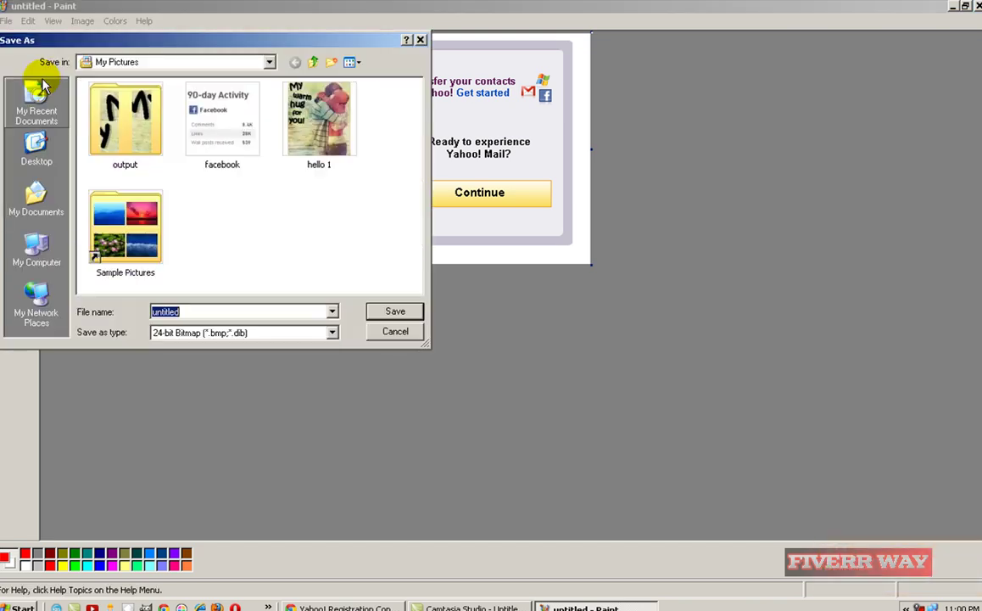
{"action": "type", "text": "emaildata"}
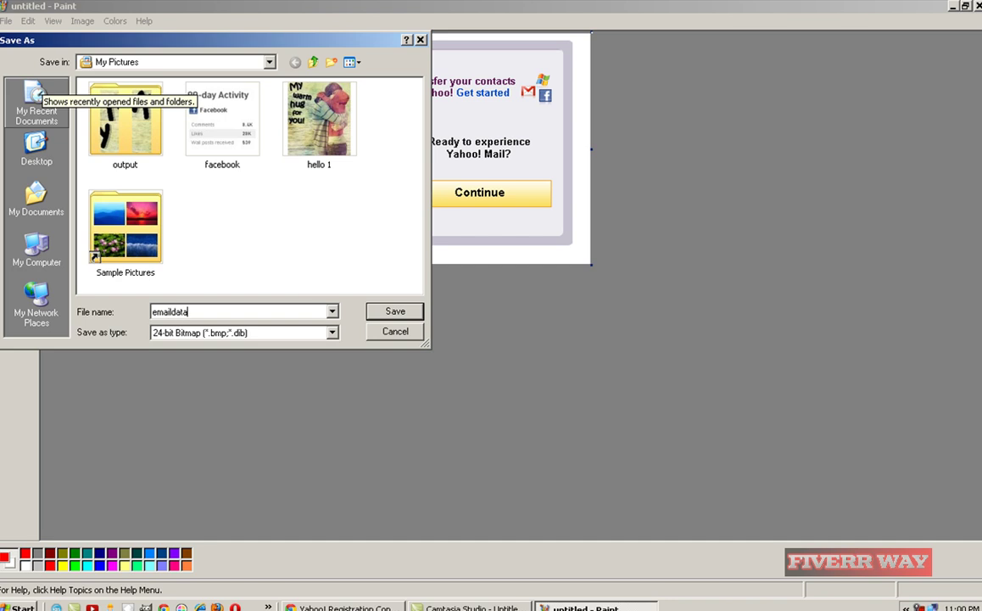
{"action": "left_click", "coordinate": [331, 333]}
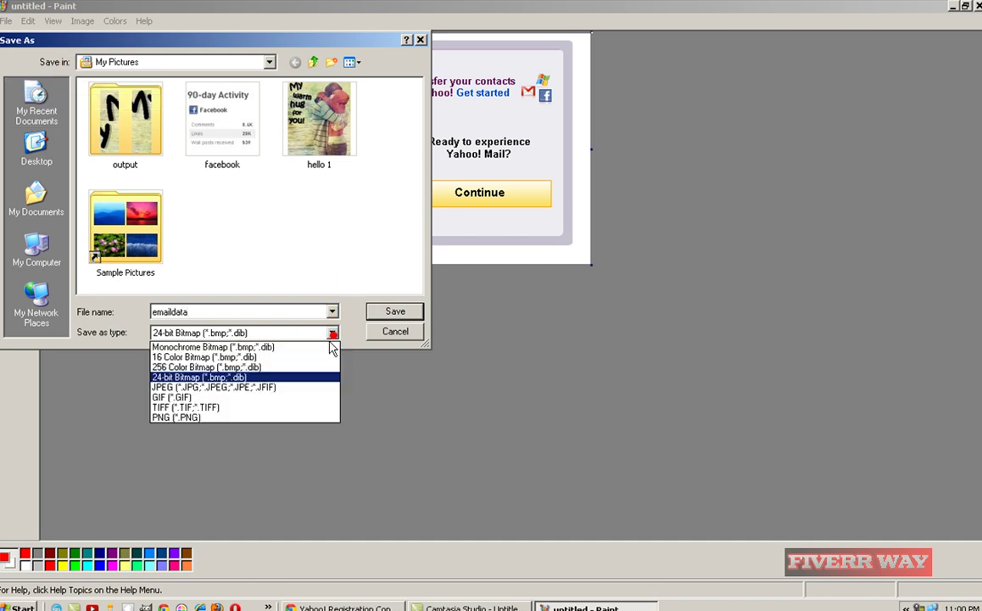
{"action": "left_click", "coordinate": [309, 388]}
{"action": "left_click", "coordinate": [36, 153]}
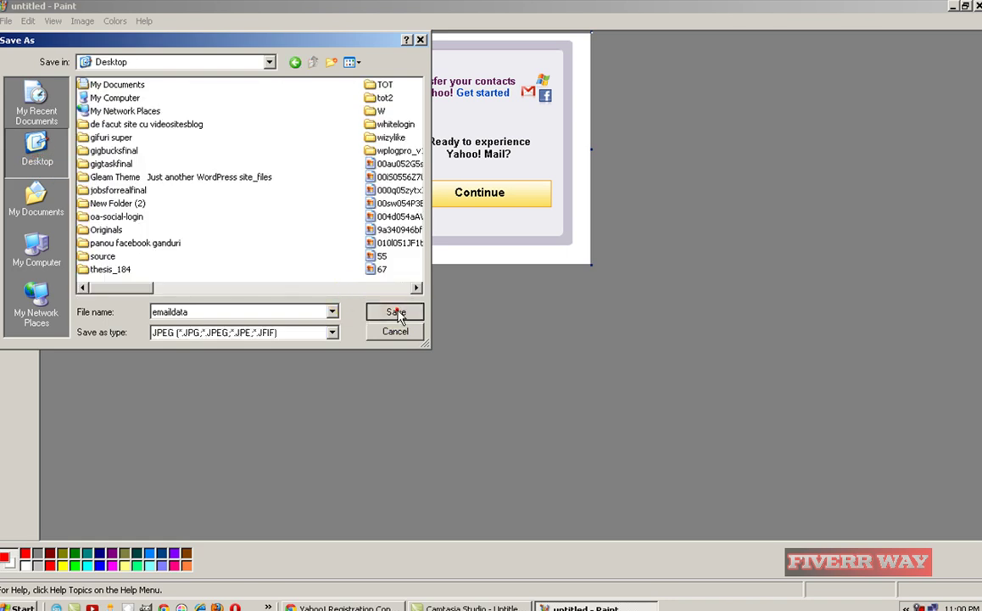
{"action": "left_click", "coordinate": [396, 313]}
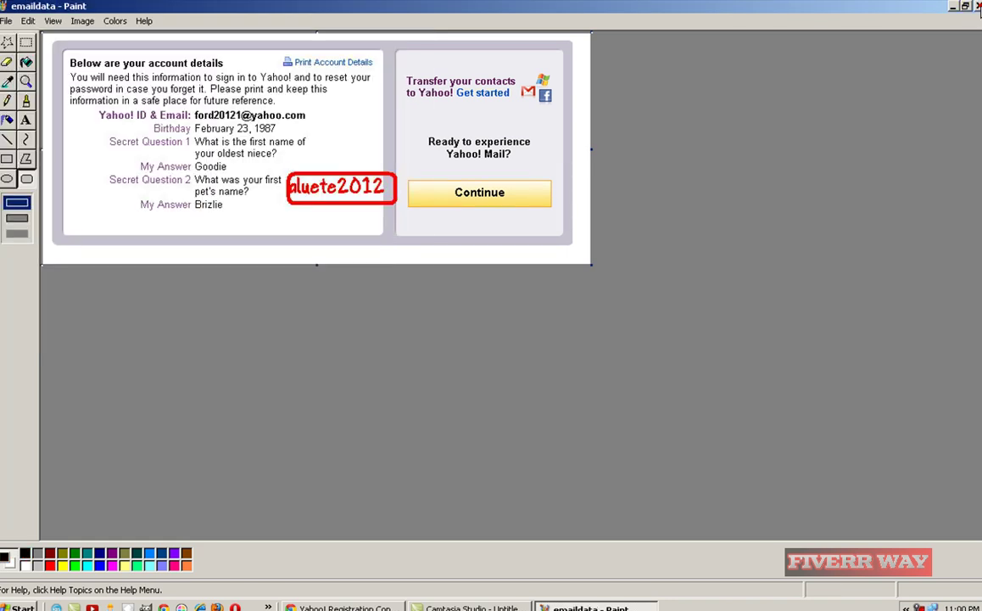
{"action": "left_click", "coordinate": [976, 7]}
{"action": "left_click", "coordinate": [649, 311]}
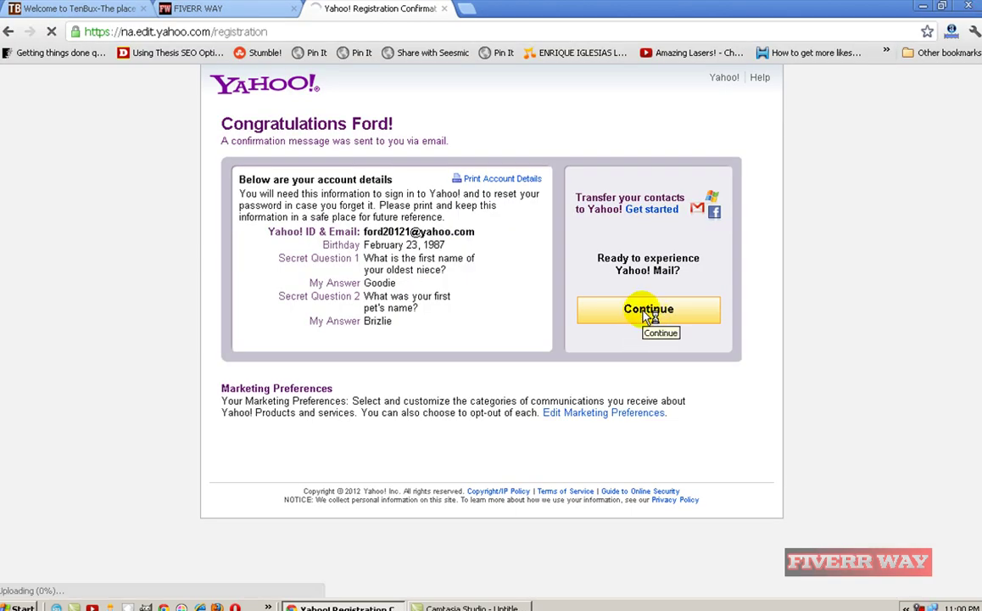